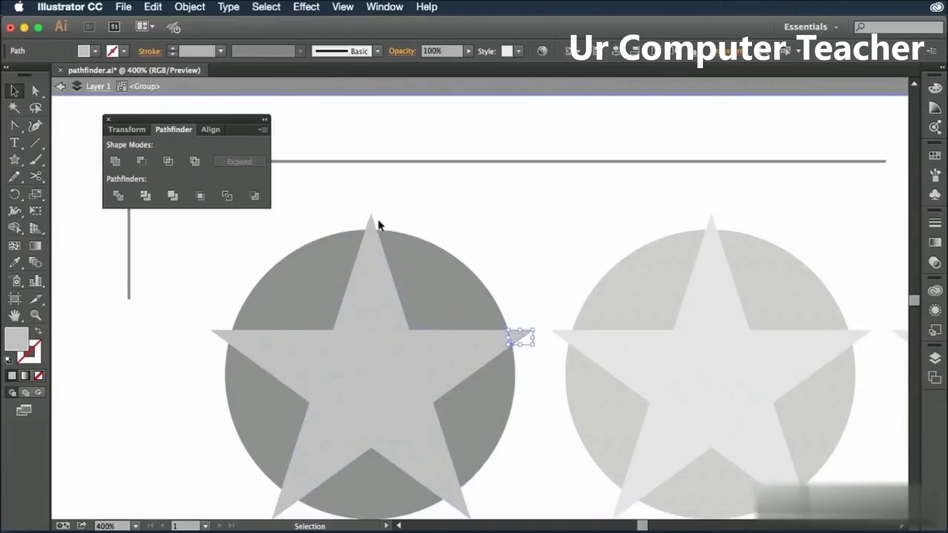
# Examine the separate star-tip pieces of the divided artwork above the Divide label, and leave group isolation.
pyautogui.click(373, 220)
pyautogui.click(221, 333)
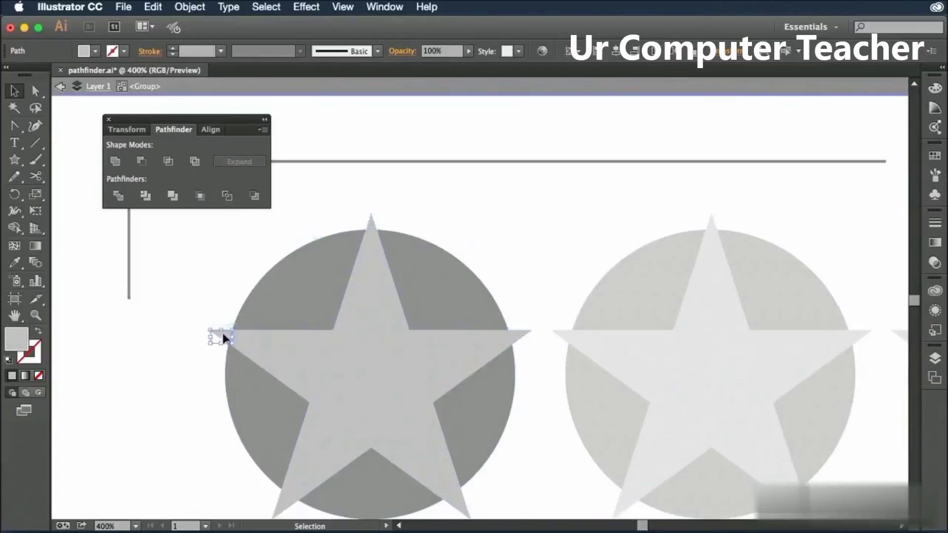
pyautogui.click(181, 353)
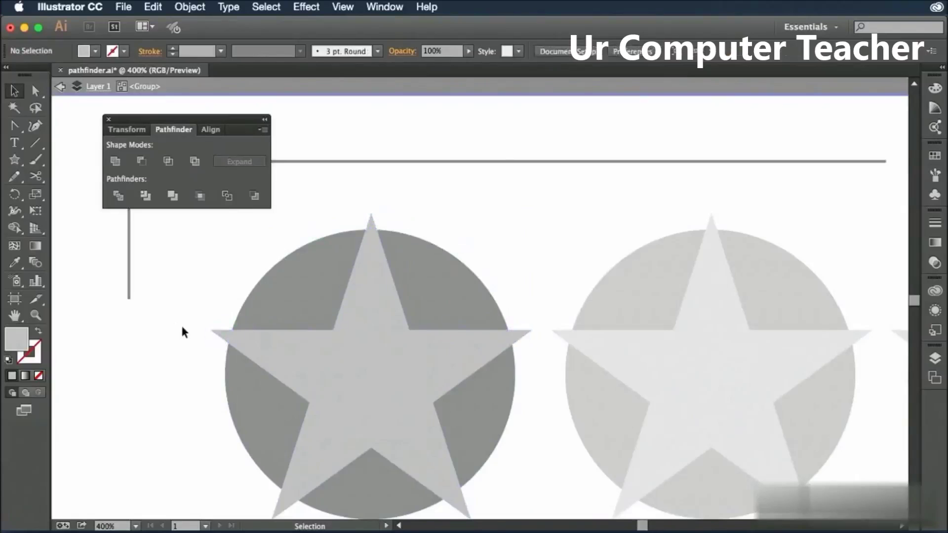
pyautogui.press('super+minus')
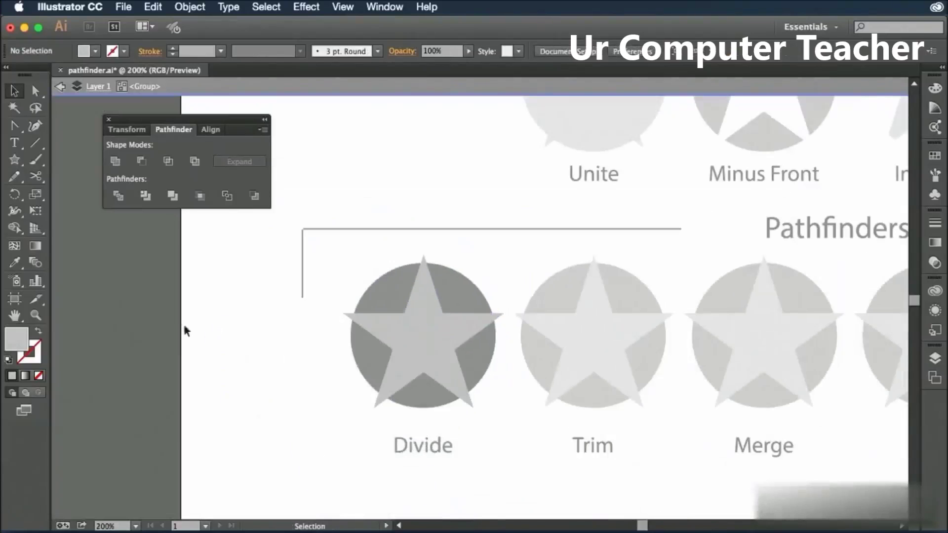
pyautogui.doubleClick(365, 172)
# Apply the Trim pathfinder to the star and circle above the Trim label.
pyautogui.moveTo(575, 438); pyautogui.dragTo(444, 429)
pyautogui.moveTo(390, 259); pyautogui.dragTo(568, 424)
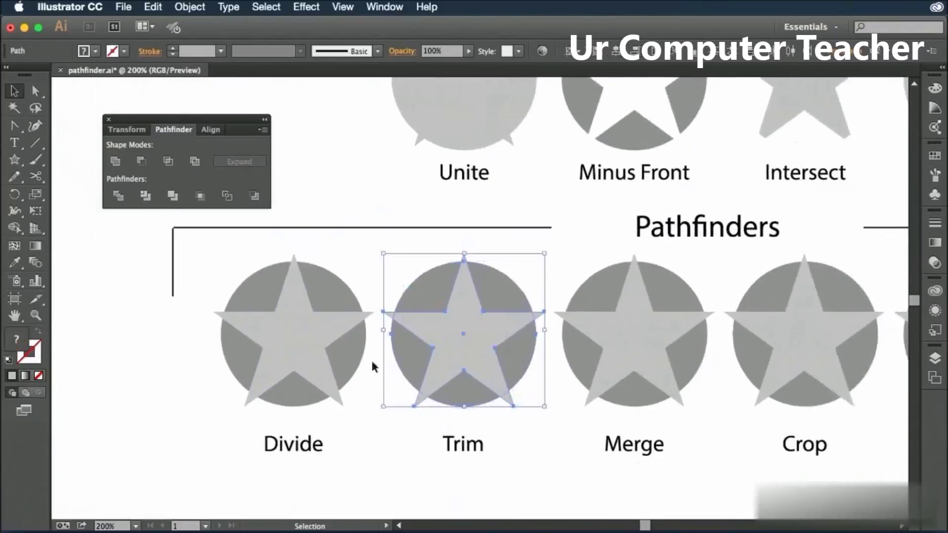
pyautogui.click(146, 197)
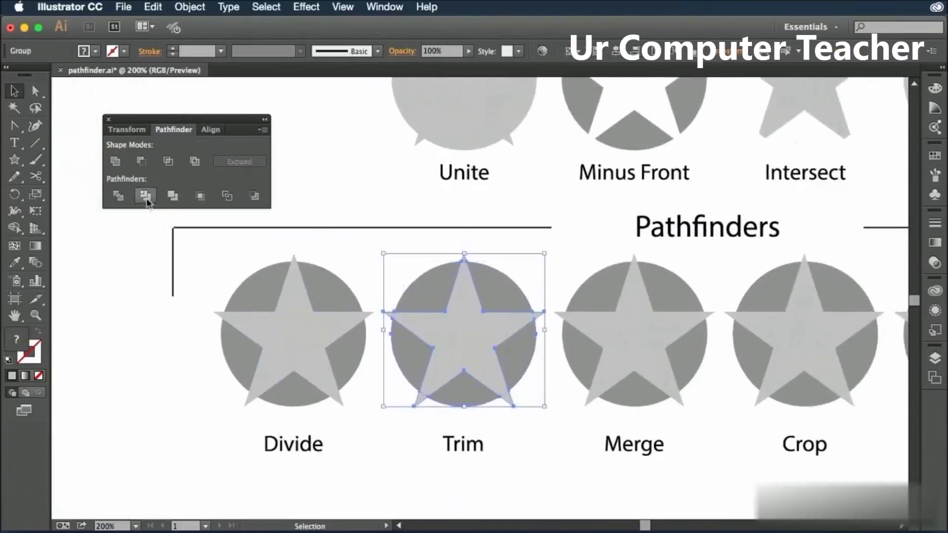
# Try adjusting the trimmed artwork above the Trim label, and undo the changes.
pyautogui.click(497, 445)
pyautogui.click(484, 368)
pyautogui.moveTo(544, 406); pyautogui.dragTo(561, 429)
pyautogui.press('super+z')
pyautogui.press('super+z')
# Apply the Merge pathfinder to the star and circle above the Merge label.
pyautogui.moveTo(696, 432); pyautogui.dragTo(628, 370)
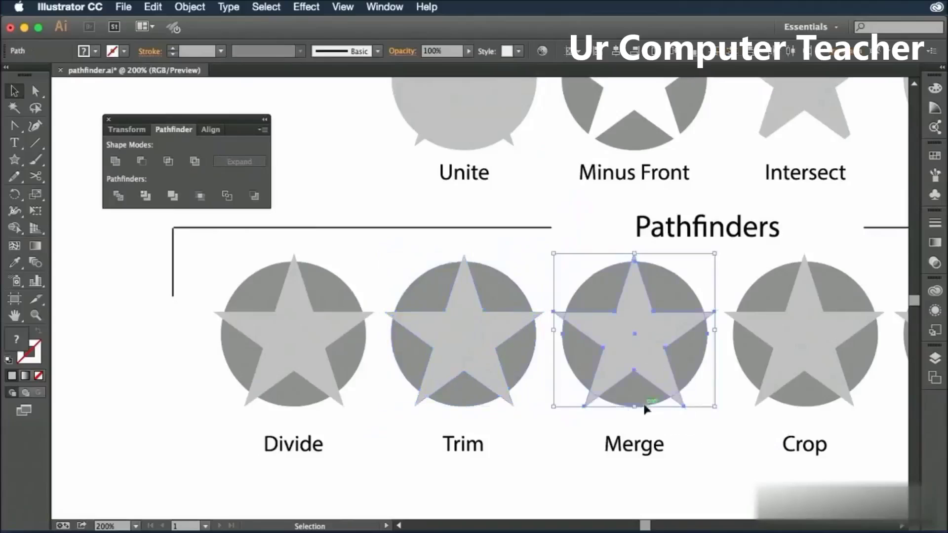
pyautogui.click(173, 197)
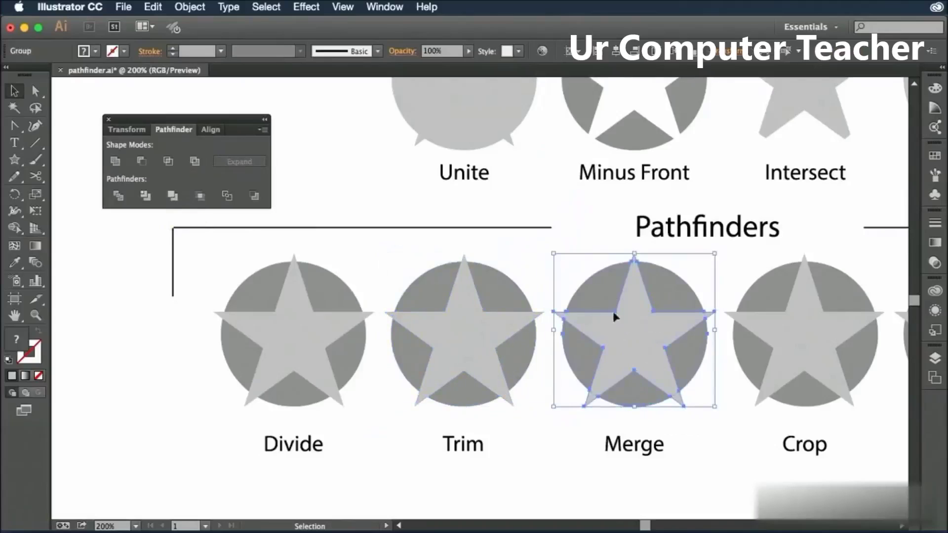
# Apply the Crop pathfinder to the star and circle above the Crop label.
pyautogui.press('space')
pyautogui.moveTo(805, 381); pyautogui.dragTo(478, 380)
pyautogui.moveTo(538, 264); pyautogui.dragTo(434, 357)
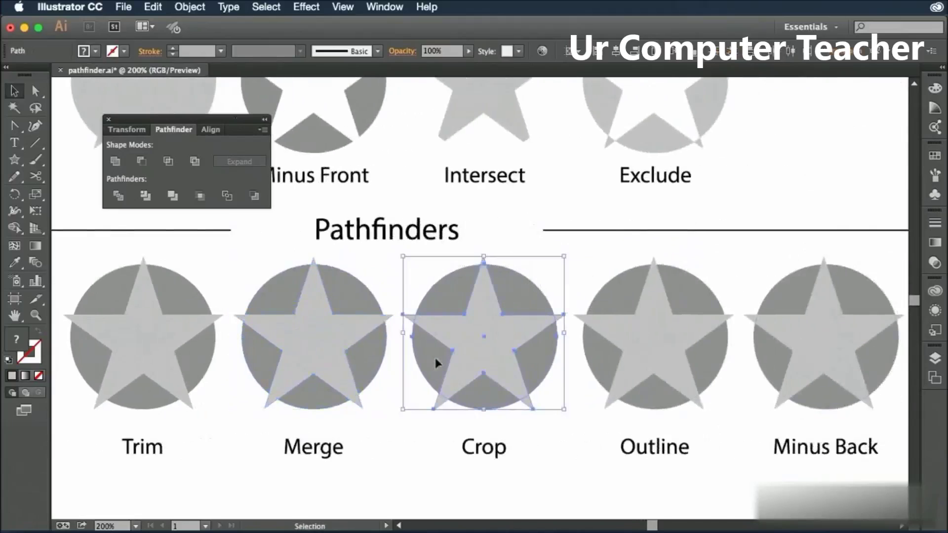
pyautogui.click(200, 196)
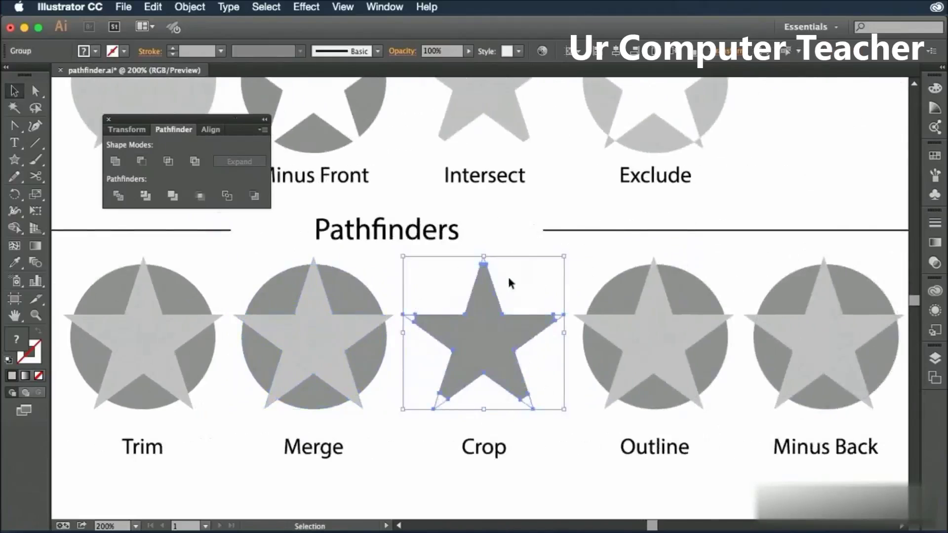
pyautogui.press('super+z')
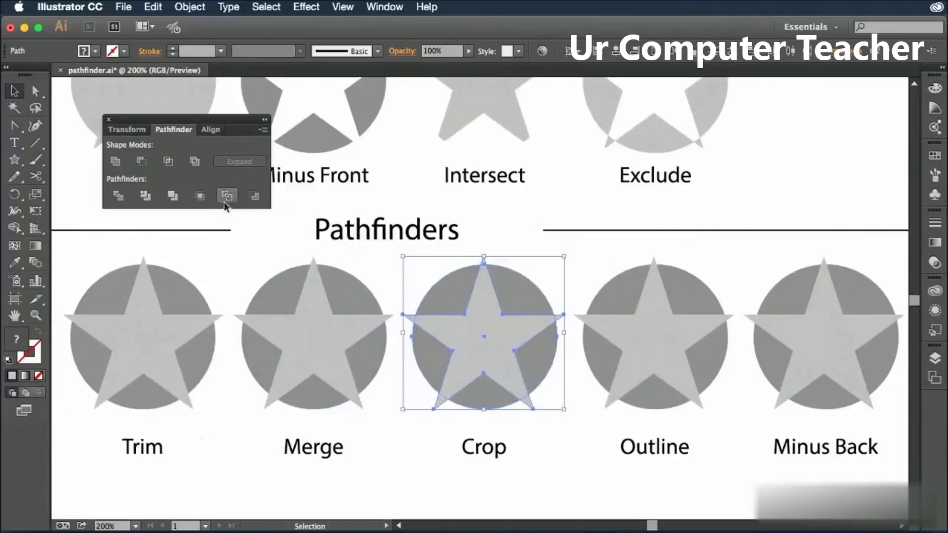
pyautogui.click(199, 197)
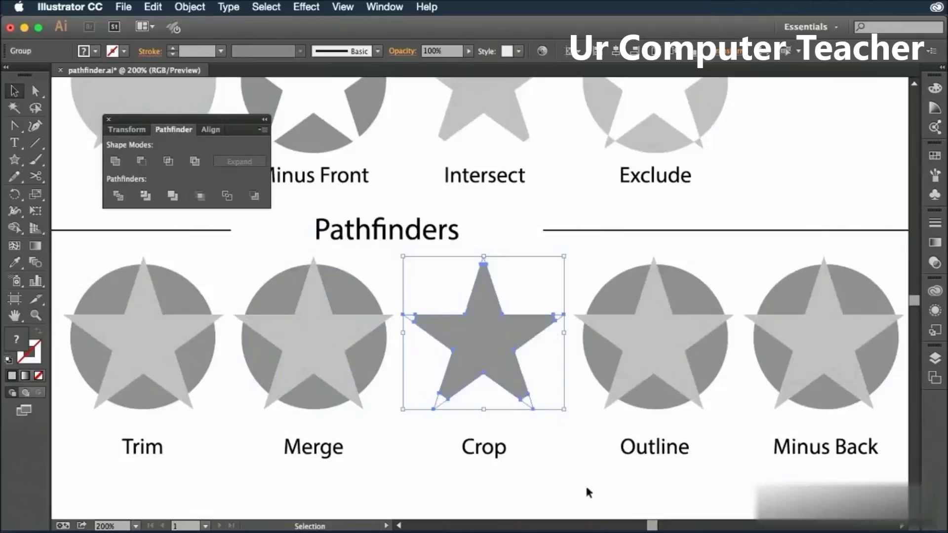
# Convert the star and circle above the Outline label with the Outline pathfinder, and deselect the artwork.
pyautogui.click(631, 333)
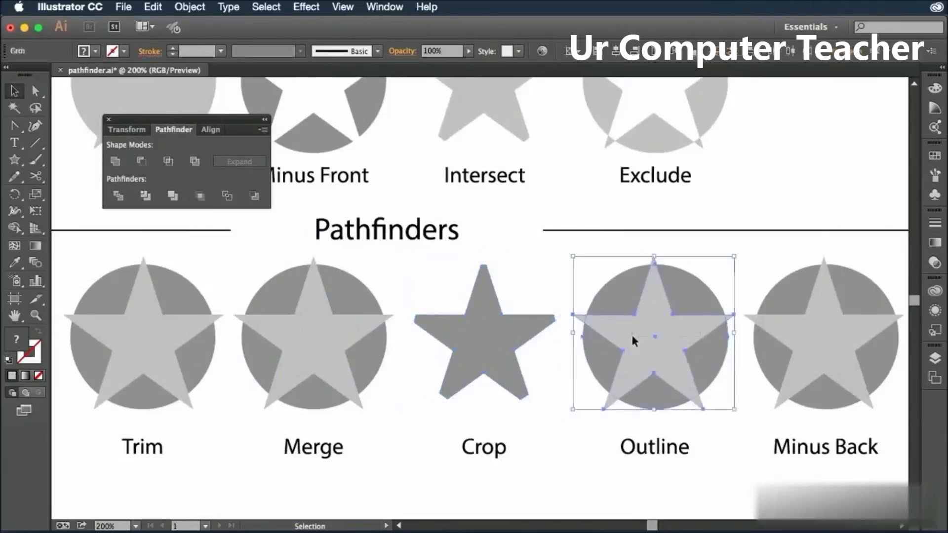
pyautogui.click(227, 197)
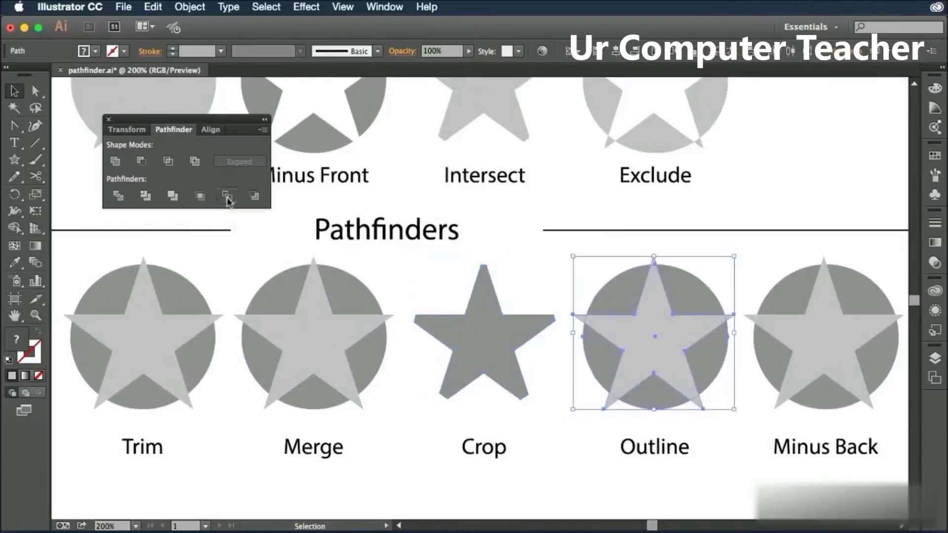
pyautogui.click(703, 460)
pyautogui.click(605, 387)
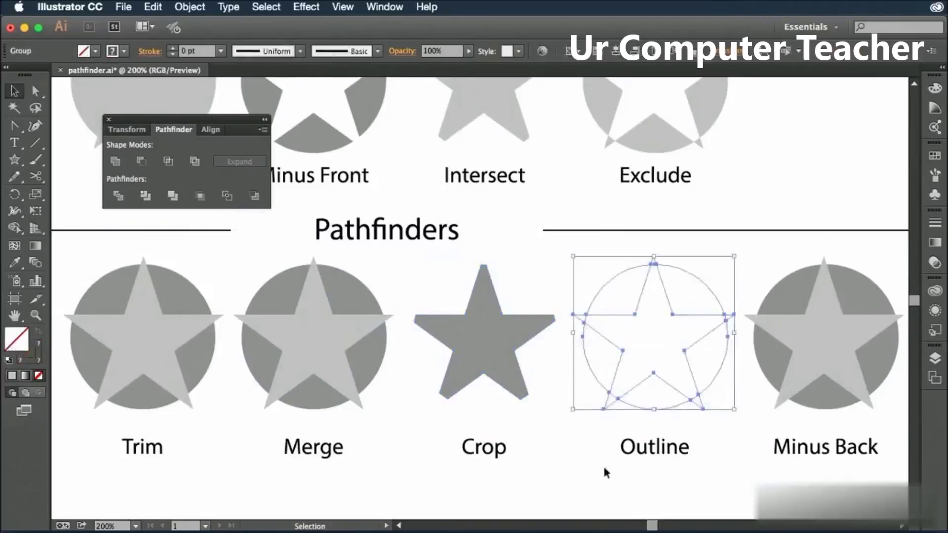
pyautogui.click(724, 479)
# Apply the Minus Back pathfinder to the star and circle above the Minus Back label, and check the remaining star tips.
pyautogui.moveTo(870, 419); pyautogui.dragTo(714, 423)
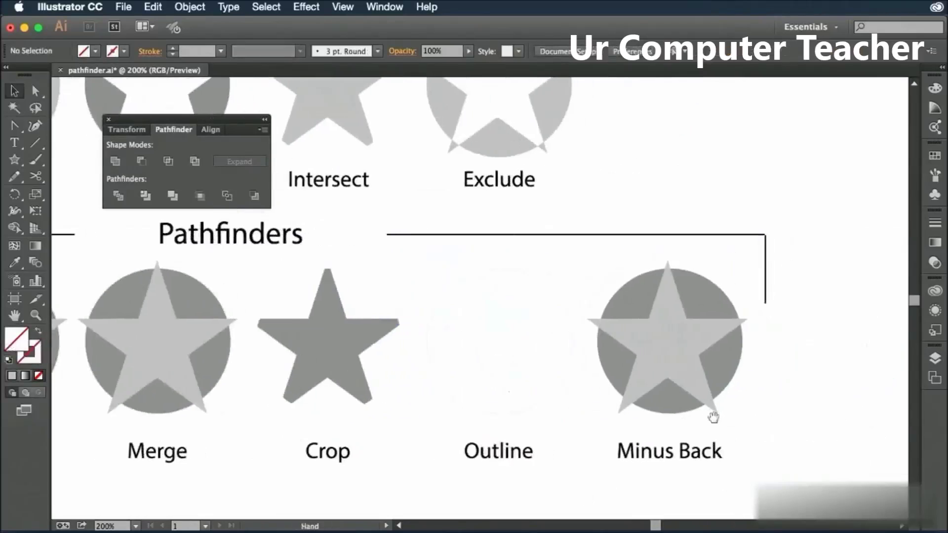
pyautogui.click(629, 383)
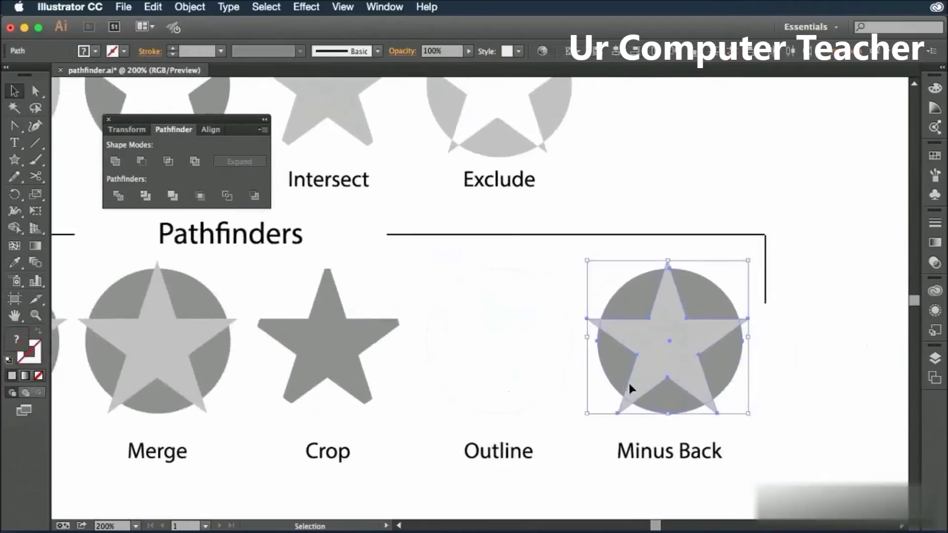
pyautogui.click(255, 197)
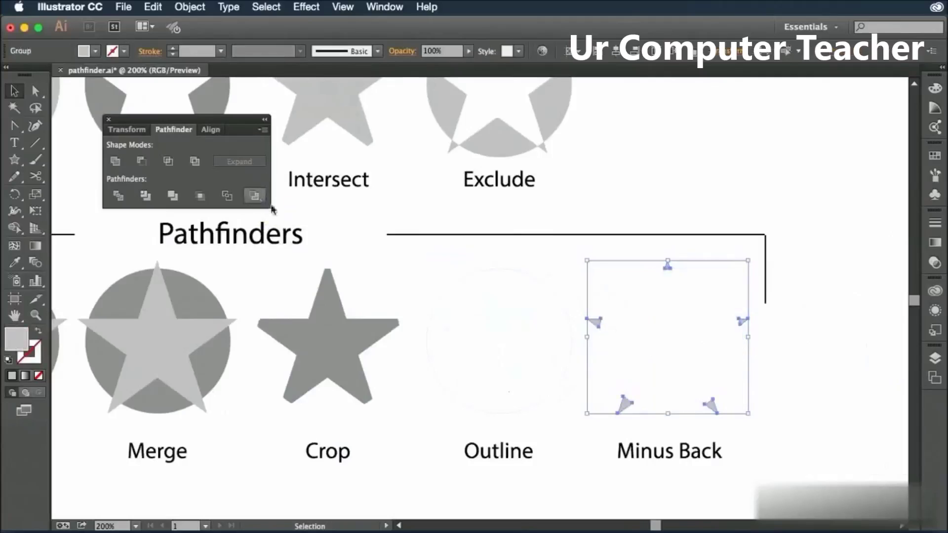
pyautogui.click(809, 412)
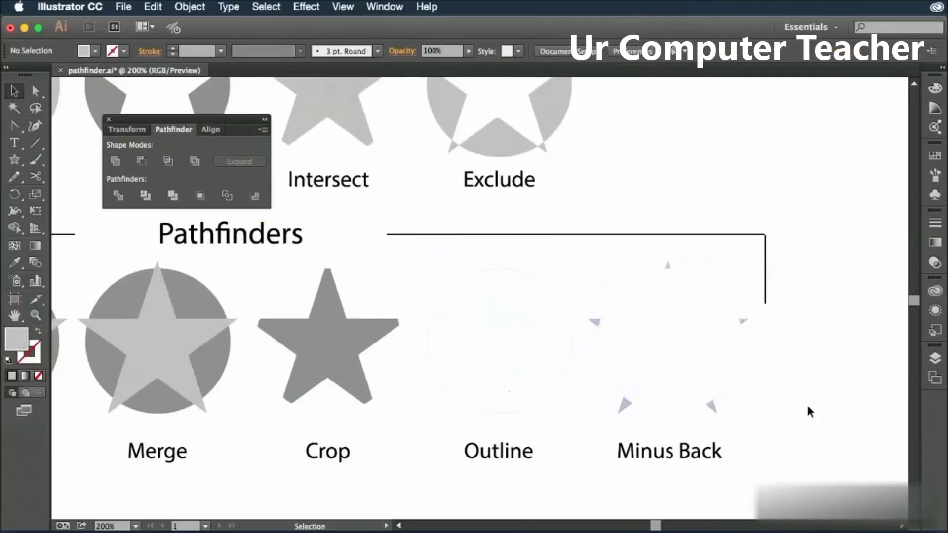
pyautogui.click(743, 322)
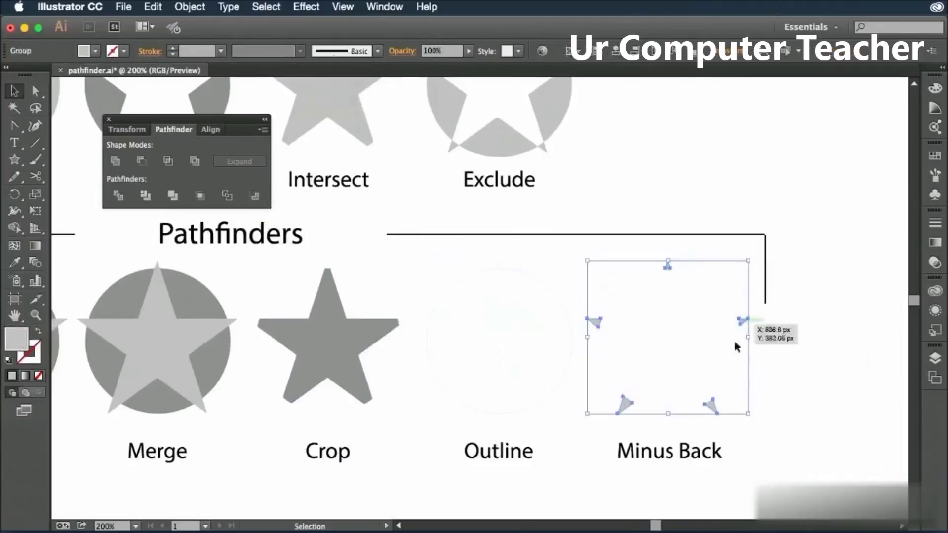
pyautogui.click(847, 430)
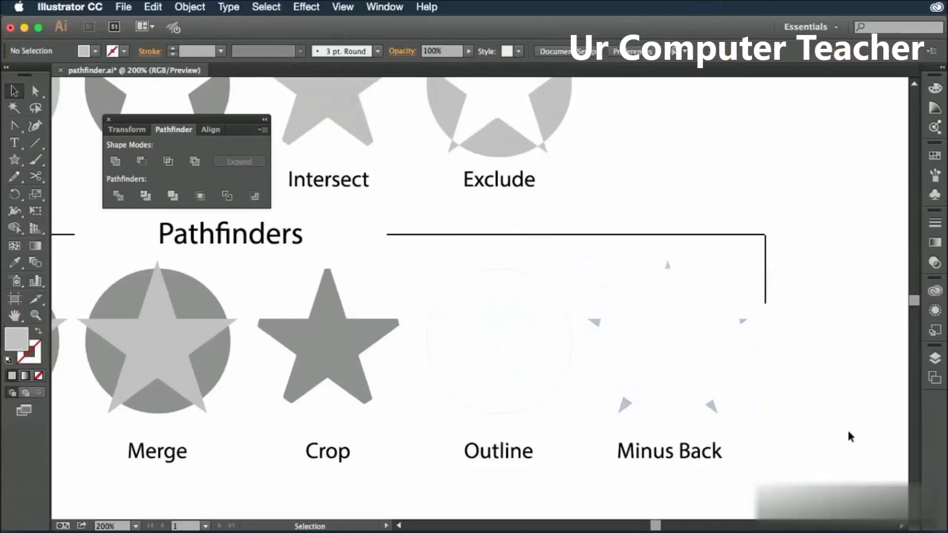
pyautogui.press('super+0')
pyautogui.press('space')
pyautogui.moveTo(431, 427); pyautogui.dragTo(513, 442)
pyautogui.press('super+1')
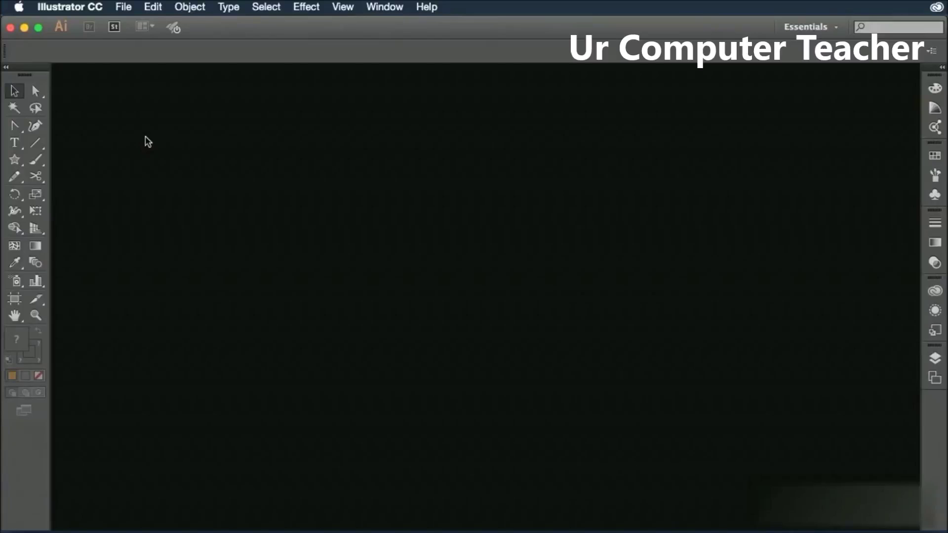
# Create a new blank document with the offered settings.
pyautogui.click(124, 7)
pyautogui.click(133, 23)
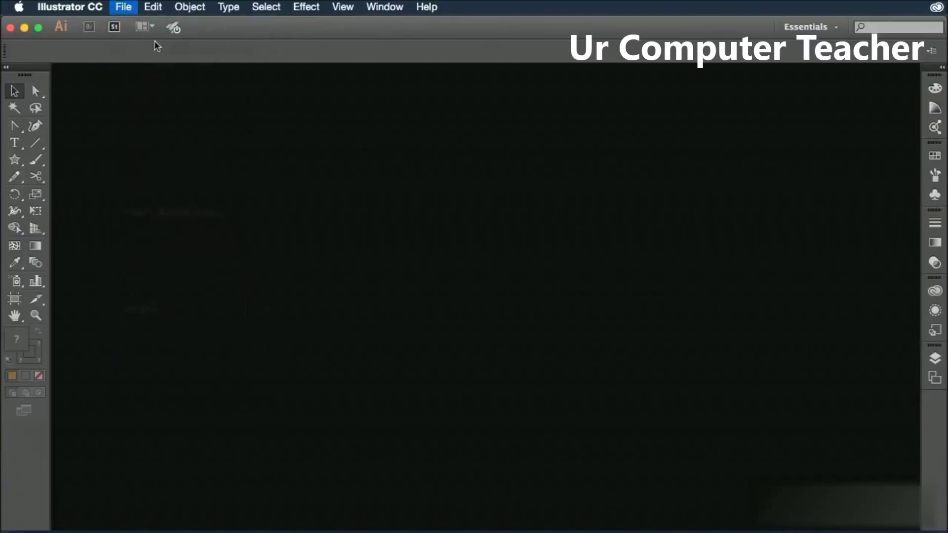
pyautogui.click(643, 405)
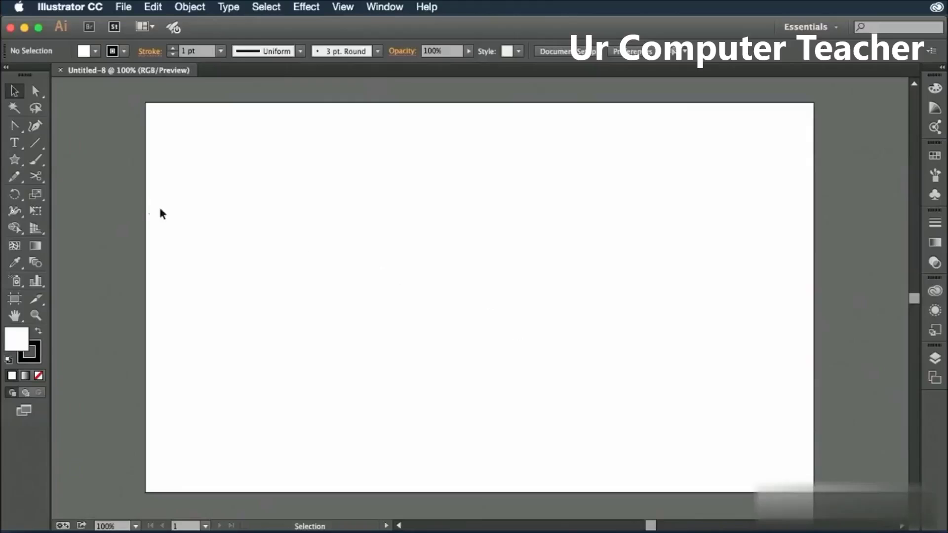
# Paint a freehand spiral shell across the artboard with the Paintbrush, and delete it.
pyautogui.click(38, 165)
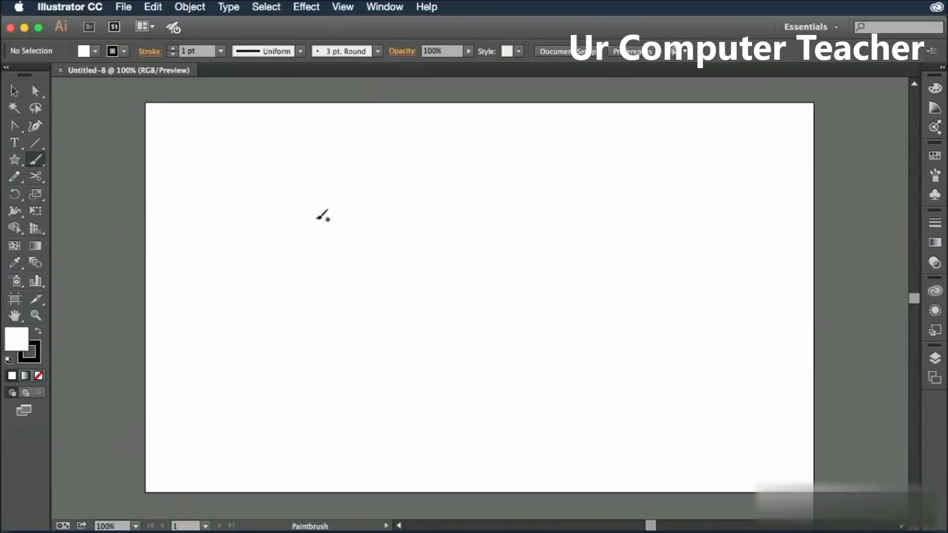
pyautogui.moveTo(364, 184)
pyautogui.mouseDown()
pyautogui.moveTo(294, 240)
pyautogui.moveTo(286, 359)
pyautogui.moveTo(598, 296)
pyautogui.moveTo(471, 150)
pyautogui.moveTo(378, 173)
pyautogui.moveTo(359, 271)
pyautogui.moveTo(394, 318)
pyautogui.mouseUp()
pyautogui.moveTo(473, 340)
pyautogui.mouseDown()
pyautogui.moveTo(446, 184)
pyautogui.moveTo(497, 282)
pyautogui.moveTo(423, 251)
pyautogui.moveTo(458, 228)
pyautogui.moveTo(434, 260)
pyautogui.moveTo(461, 232)
pyautogui.moveTo(442, 252)
pyautogui.moveTo(449, 246)
pyautogui.mouseUp()
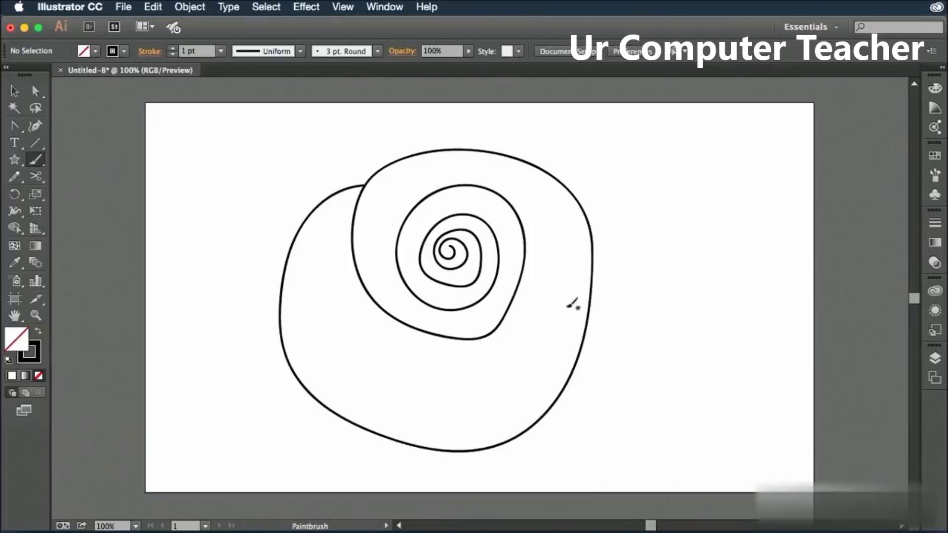
pyautogui.keyDown('super'); pyautogui.click(488, 239); pyautogui.keyUp('super')
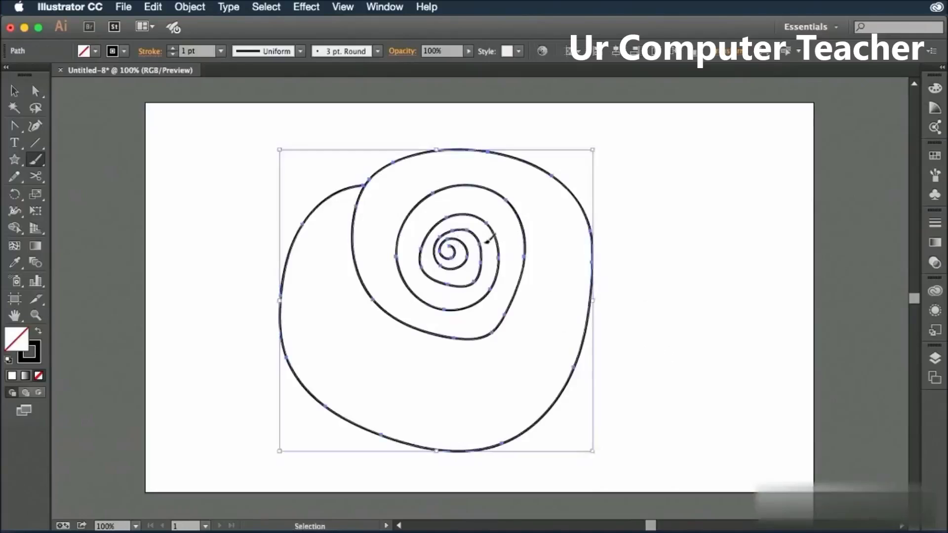
pyautogui.press('Delete')
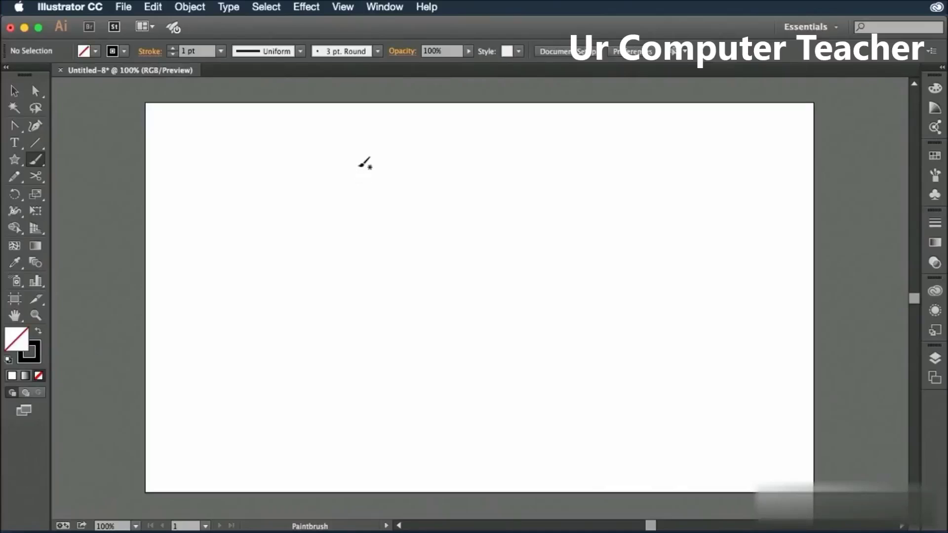
# Paint a roughly circular freehand outline on the artboard and bridge the small gap at its top to close it.
pyautogui.moveTo(357, 166)
pyautogui.mouseDown()
pyautogui.moveTo(331, 168)
pyautogui.moveTo(284, 214)
pyautogui.moveTo(263, 285)
pyautogui.moveTo(288, 354)
pyautogui.moveTo(375, 387)
pyautogui.moveTo(458, 375)
pyautogui.moveTo(490, 328)
pyautogui.moveTo(489, 229)
pyautogui.moveTo(438, 179)
pyautogui.moveTo(366, 166)
pyautogui.mouseUp()
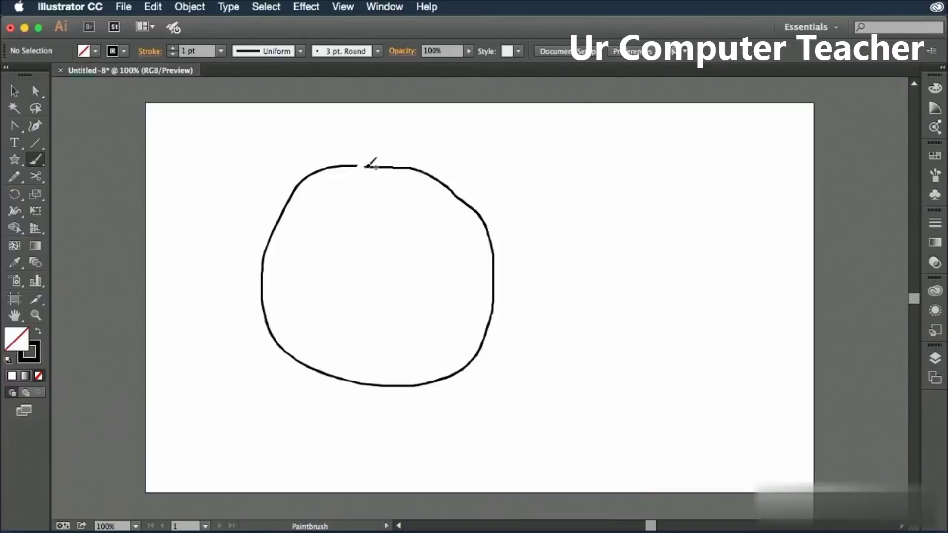
pyautogui.moveTo(364, 166); pyautogui.dragTo(366, 165)
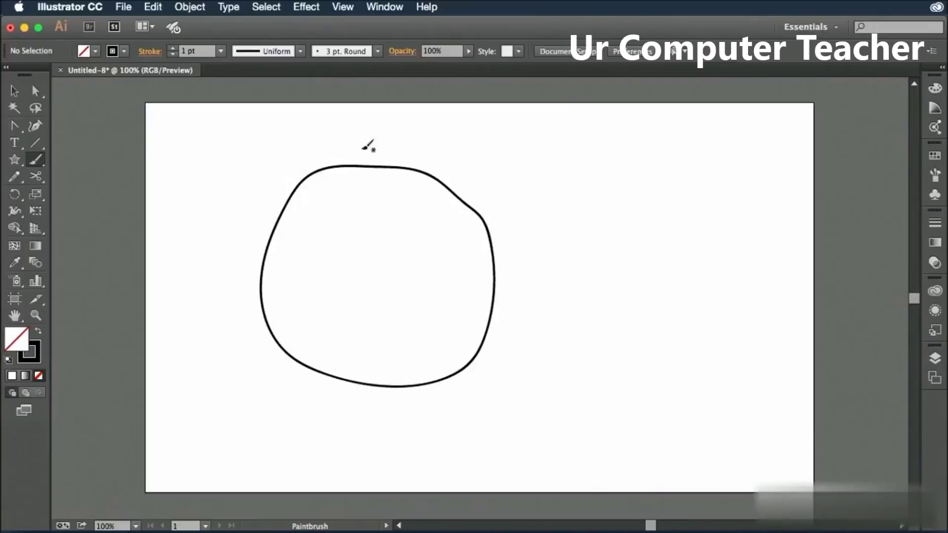
# Examine the join at the top of the round outline up close, with the path selected.
pyautogui.click(15, 91)
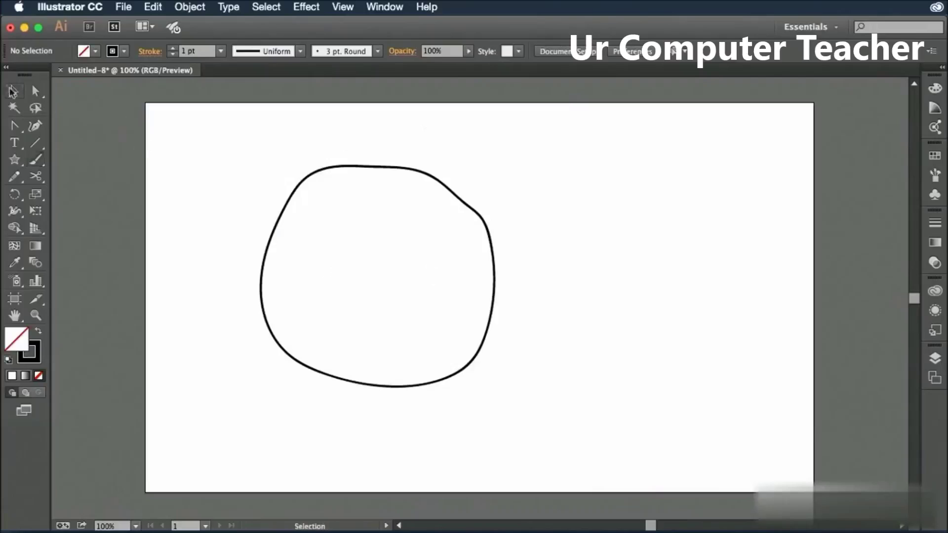
pyautogui.click(370, 168)
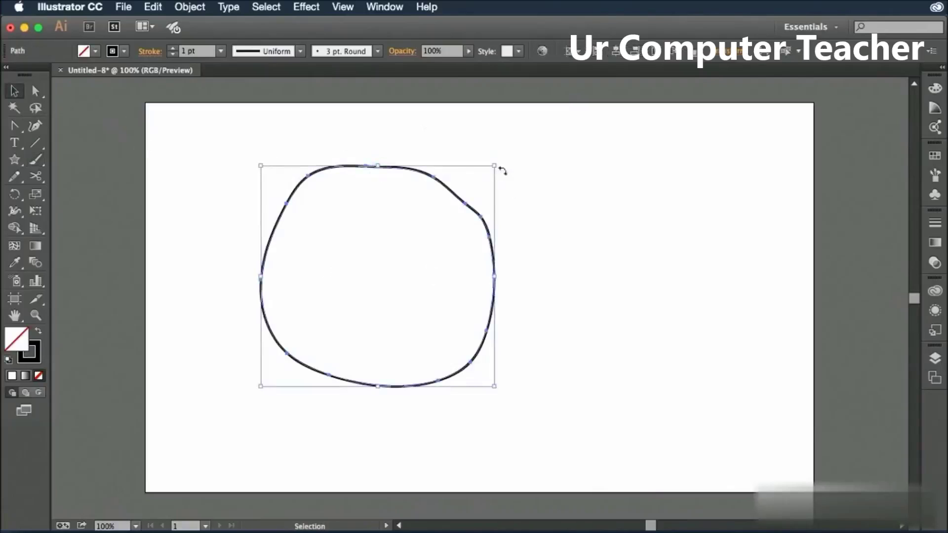
pyautogui.click(35, 315)
pyautogui.moveTo(336, 145); pyautogui.dragTo(425, 207)
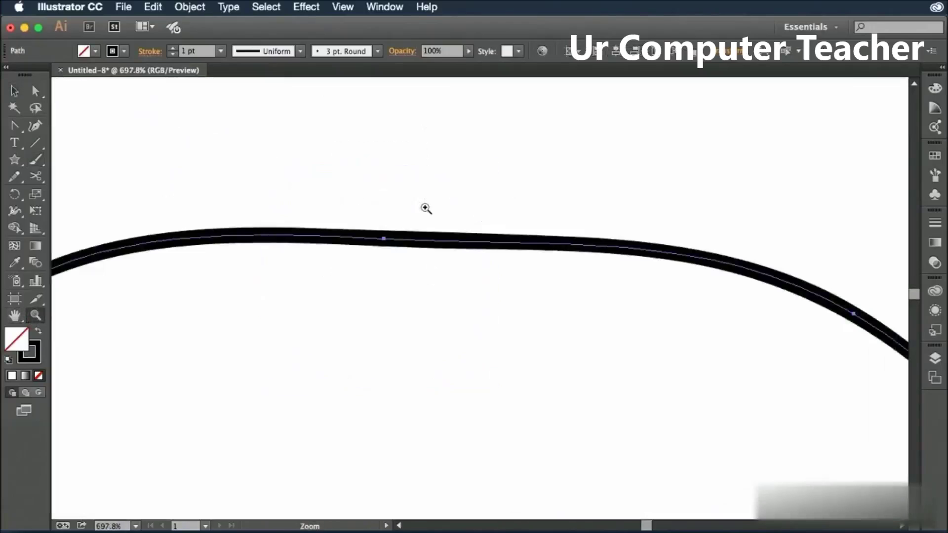
pyautogui.moveTo(368, 270); pyautogui.dragTo(437, 254)
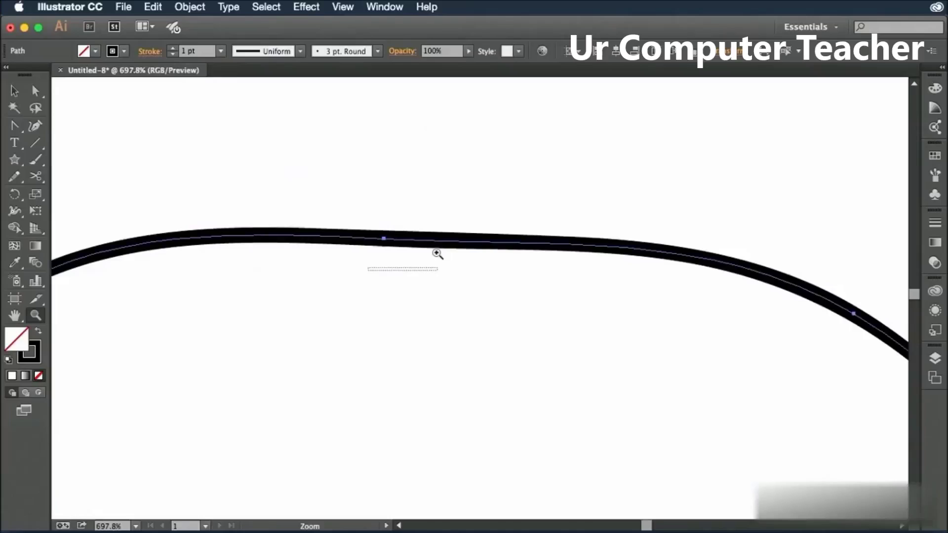
pyautogui.press('super+0')
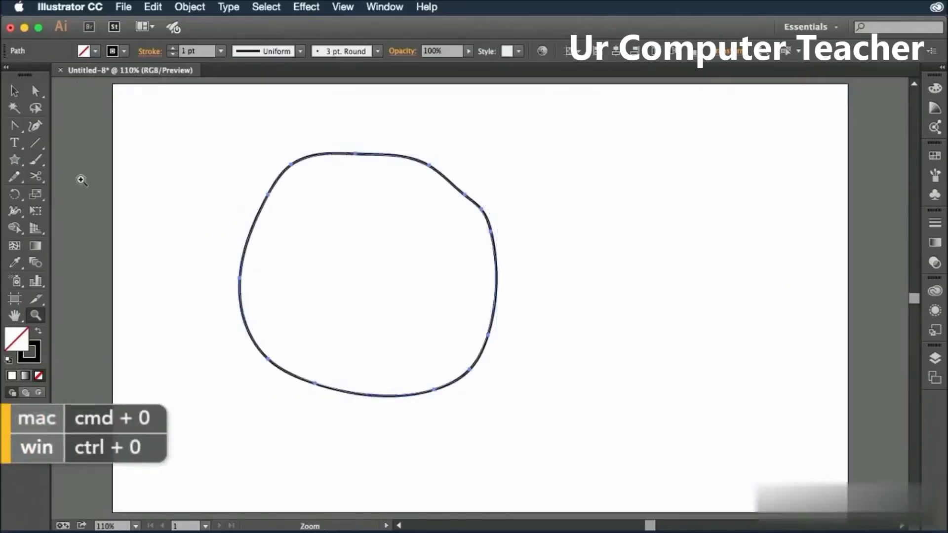
# Paint a second closed, roughly circular freehand outline beside the first one with the Paintbrush.
pyautogui.click(35, 163)
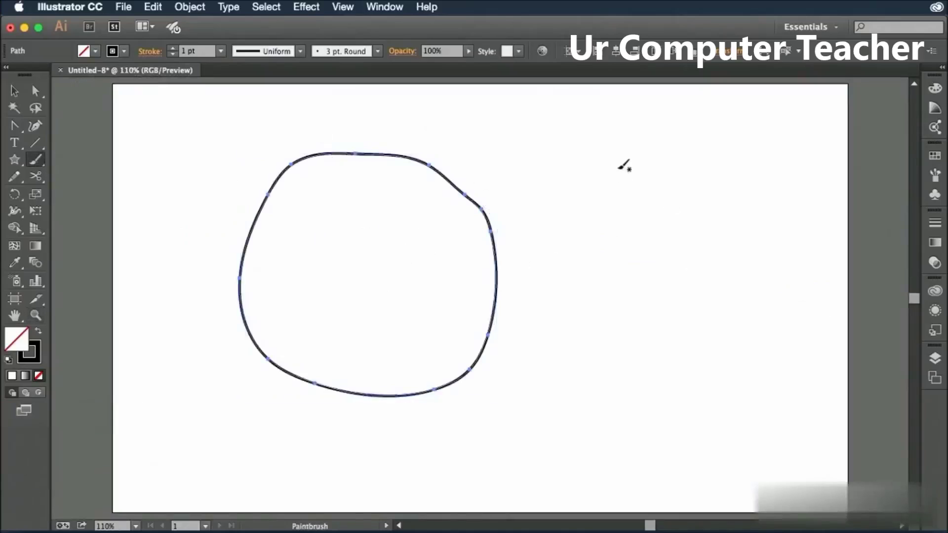
pyautogui.moveTo(616, 168); pyautogui.dragTo(533, 262)
pyautogui.moveTo(617, 380)
pyautogui.mouseDown()
pyautogui.moveTo(756, 330)
pyautogui.moveTo(763, 245)
pyautogui.moveTo(740, 199)
pyautogui.moveTo(617, 167)
pyautogui.mouseUp()
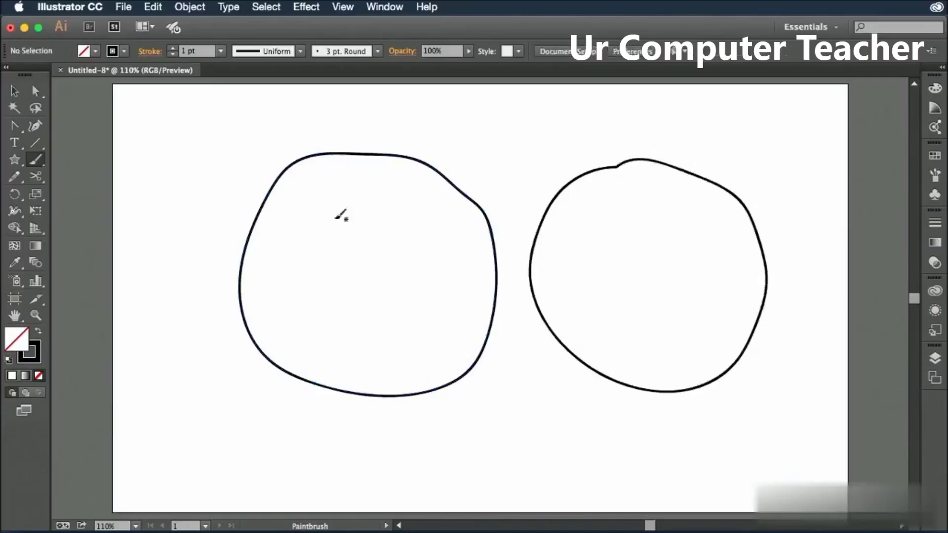
# Examine the join at the top of the second outline up close, with its corner anchor point selected.
pyautogui.click(35, 315)
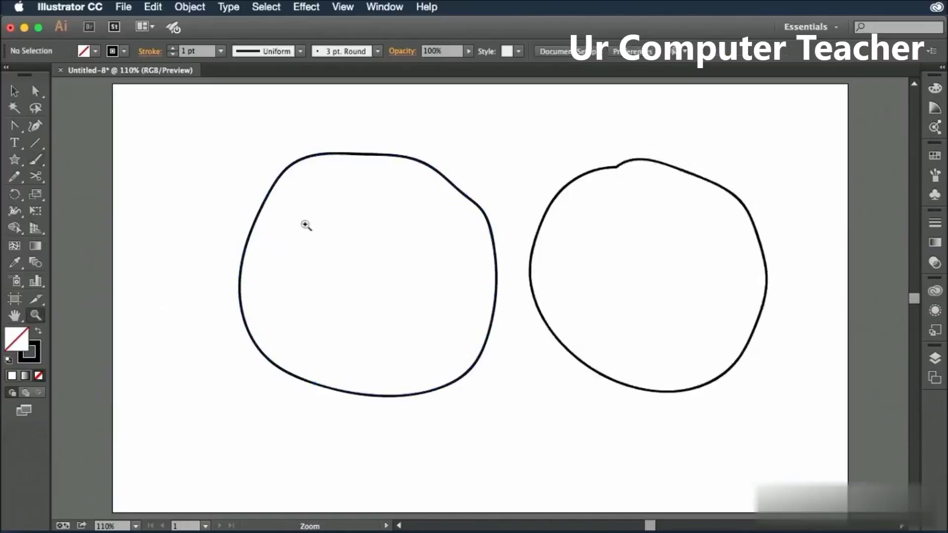
pyautogui.moveTo(586, 151); pyautogui.dragTo(662, 211)
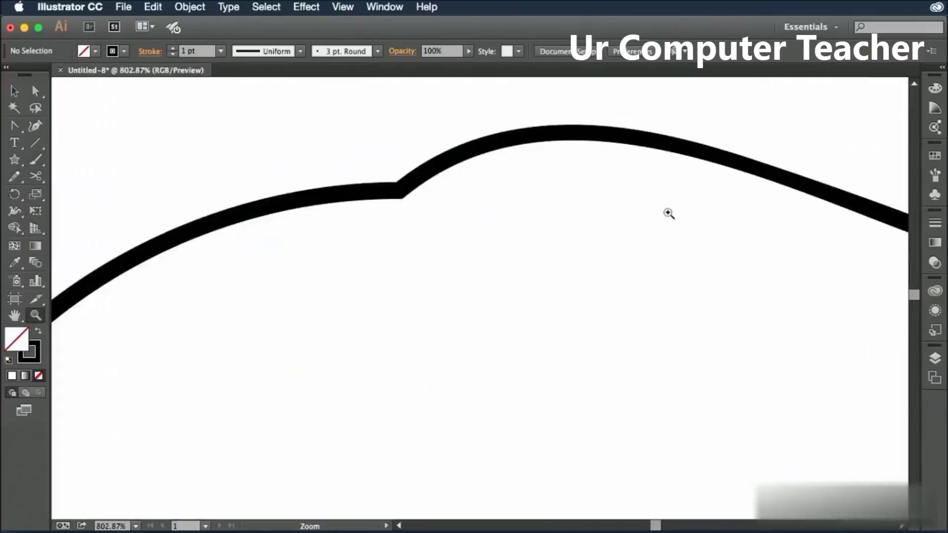
pyautogui.press('v')
pyautogui.click(403, 197)
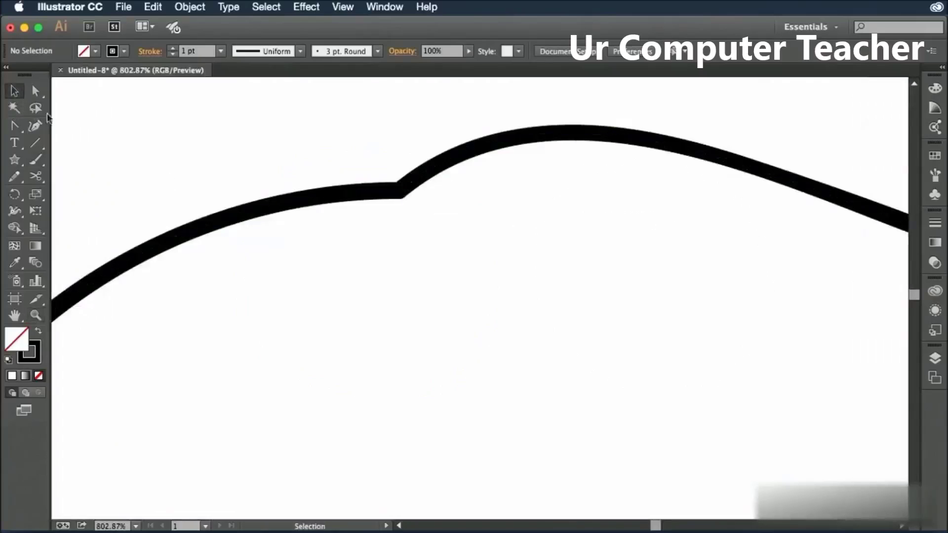
pyautogui.click(35, 91)
pyautogui.click(399, 194)
pyautogui.click(403, 190)
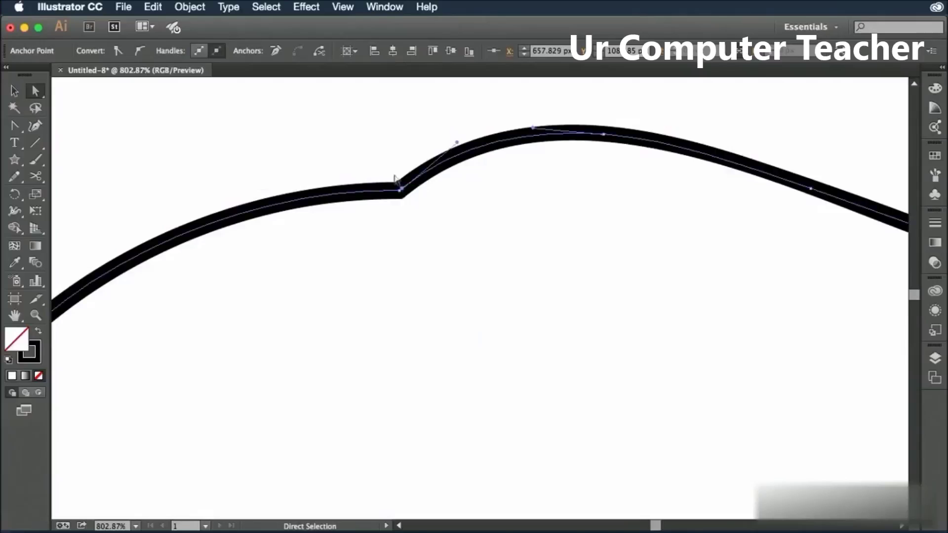
pyautogui.click(14, 91)
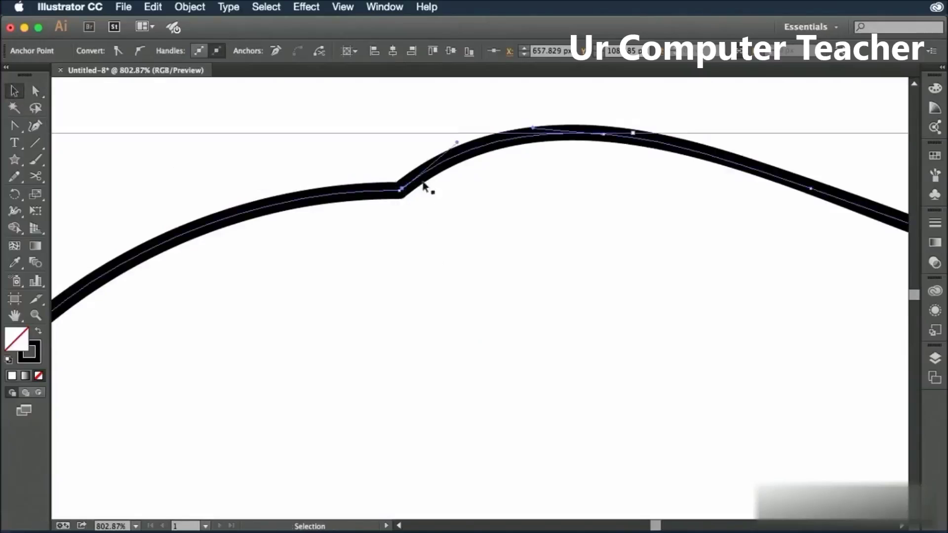
pyautogui.press('a')
pyautogui.press('super+0')
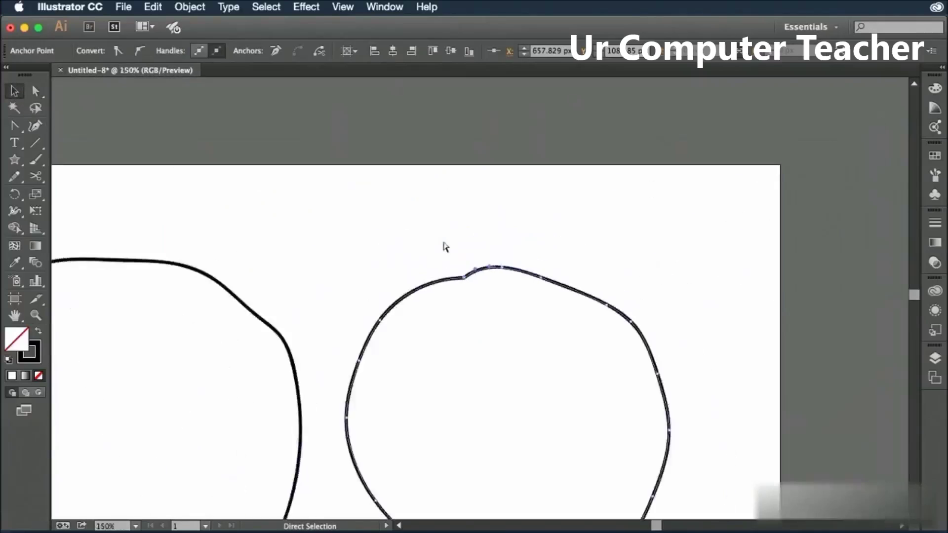
# Delete both round outlines and fit the empty artboard to the window.
pyautogui.press('v')
pyautogui.press('super+a')
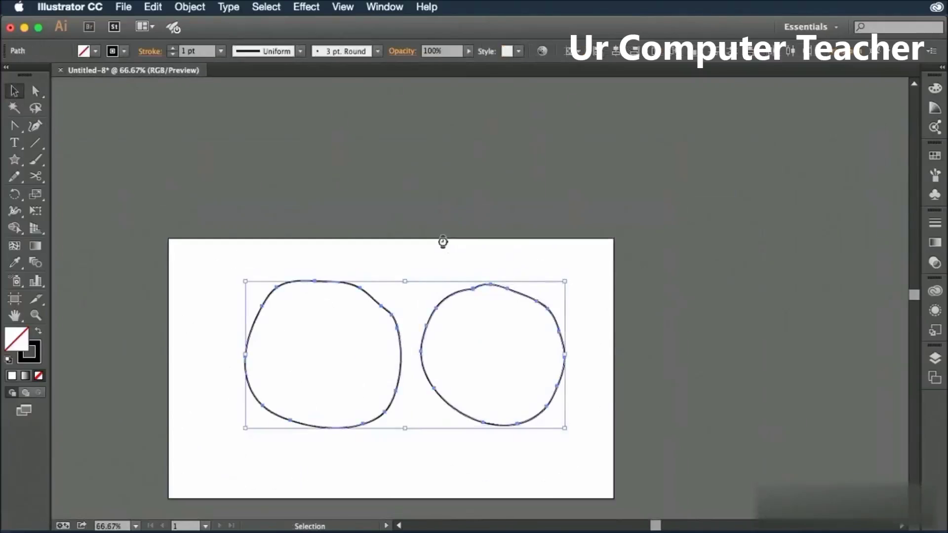
pyautogui.press('Delete')
pyautogui.press('super+0')
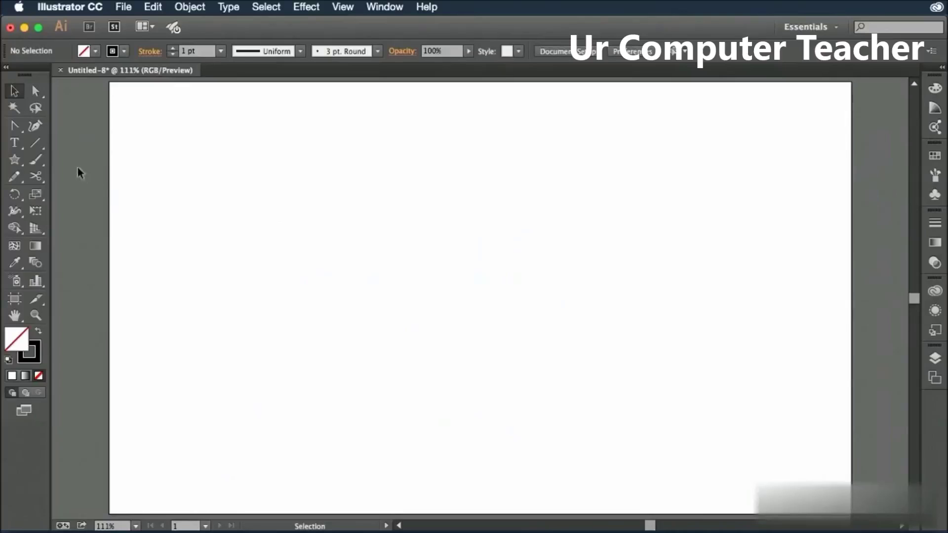
# Configure the Paintbrush with its fidelity moved close to Smooth and Keep Selected toggled on.
pyautogui.doubleClick(36, 161)
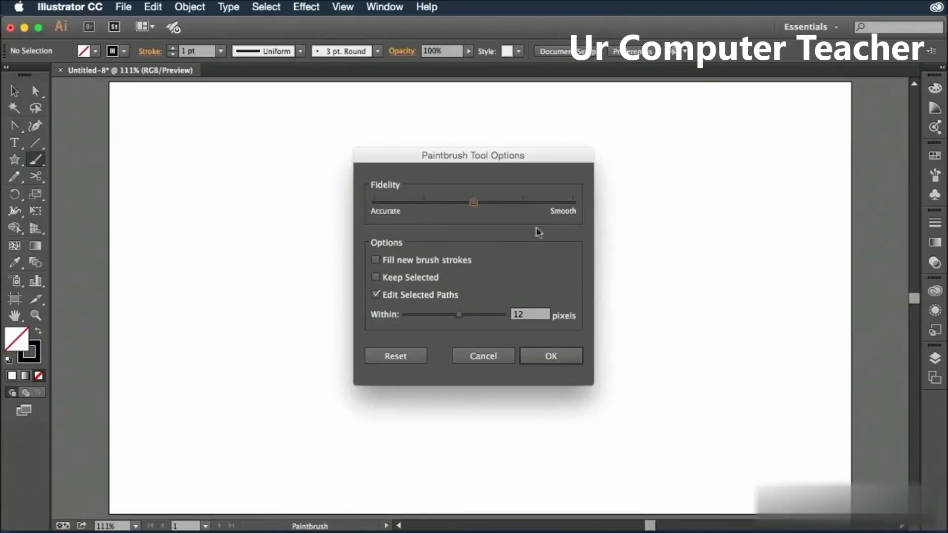
pyautogui.moveTo(473, 204); pyautogui.dragTo(371, 206)
pyautogui.moveTo(374, 203); pyautogui.dragTo(561, 209)
pyautogui.click(420, 280)
pyautogui.click(550, 355)
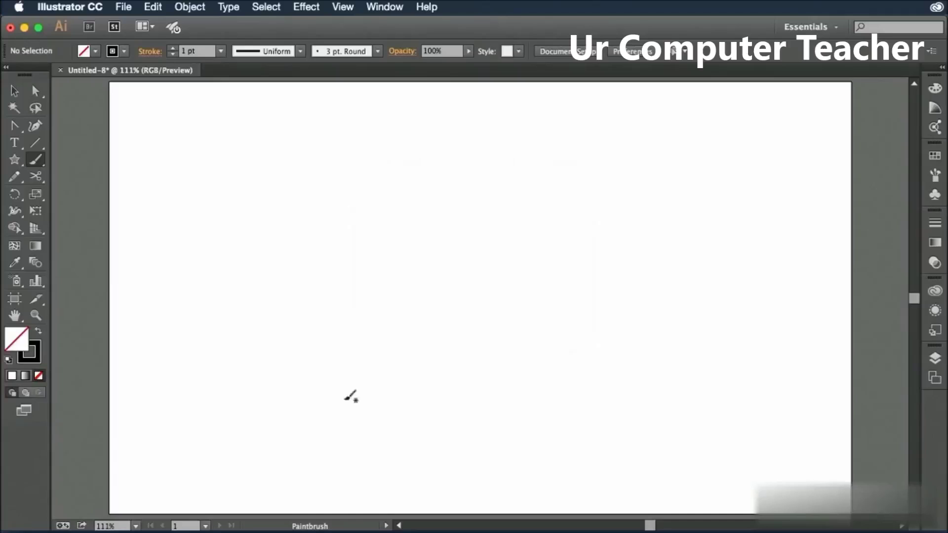
# Paint an open freehand path with an upper loop sweeping down into a lower curl.
pyautogui.moveTo(384, 266); pyautogui.dragTo(343, 168)
pyautogui.moveTo(408, 160)
pyautogui.mouseDown()
pyautogui.moveTo(228, 365)
pyautogui.moveTo(354, 329)
pyautogui.mouseUp()
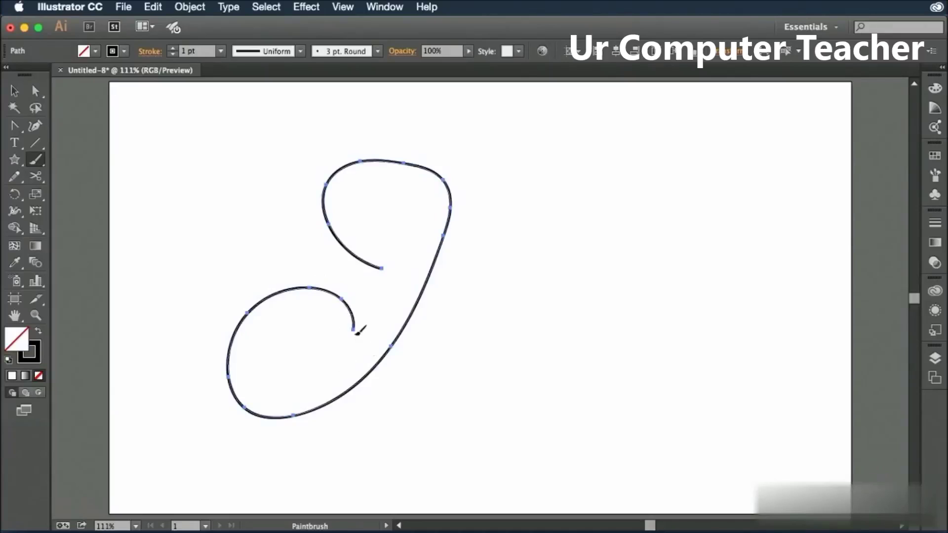
# Try extending the path's lower end with a wavy stroke, undo that, and repaint the curve of its upper loop.
pyautogui.moveTo(355, 332)
pyautogui.mouseDown()
pyautogui.moveTo(404, 268)
pyautogui.moveTo(371, 241)
pyautogui.moveTo(397, 216)
pyautogui.moveTo(420, 202)
pyautogui.mouseUp()
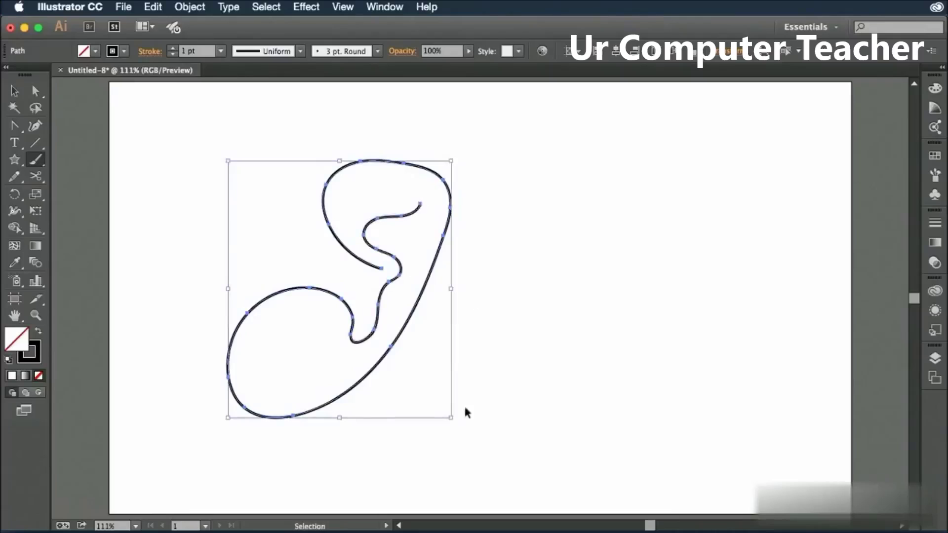
pyautogui.press('super+z')
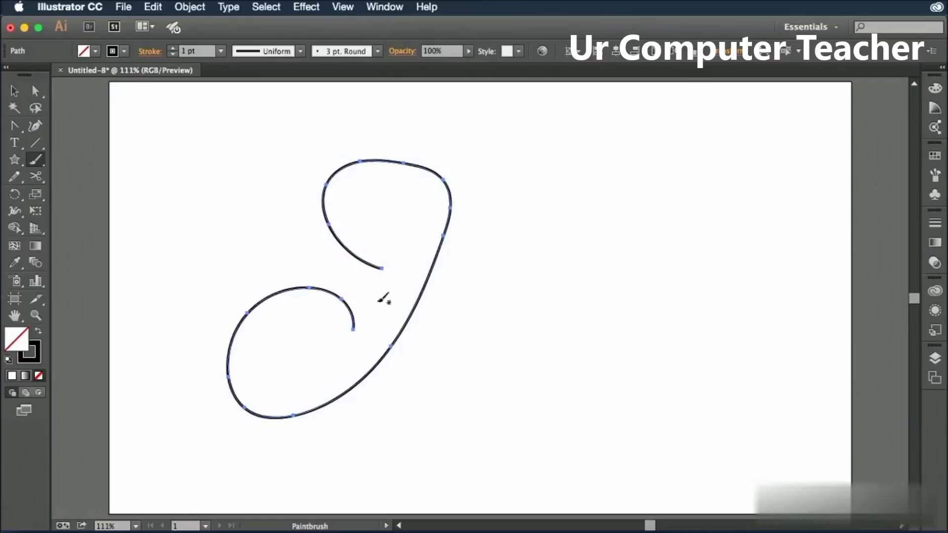
pyautogui.moveTo(345, 243)
pyautogui.mouseDown()
pyautogui.moveTo(327, 195)
pyautogui.moveTo(338, 170)
pyautogui.moveTo(381, 153)
pyautogui.moveTo(434, 169)
pyautogui.moveTo(448, 194)
pyautogui.moveTo(444, 238)
pyautogui.mouseUp()
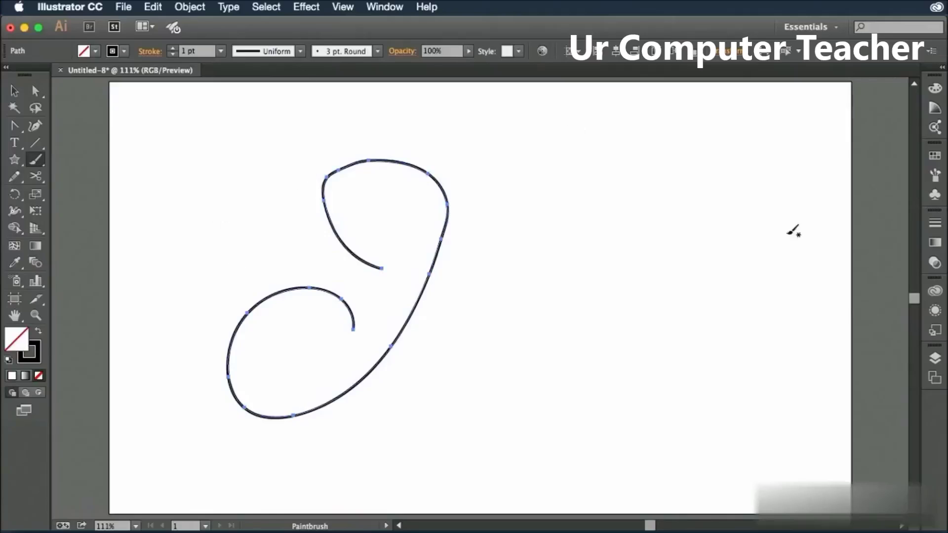
# Detach the Brushes panel over the artboard and enlarge it to show all its brushes.
pyautogui.click(941, 67)
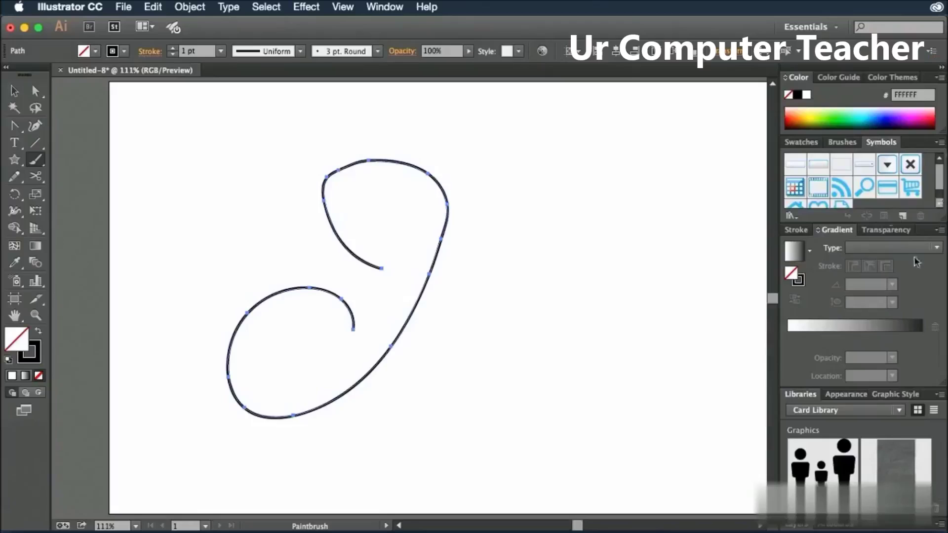
pyautogui.moveTo(850, 144)
pyautogui.mouseDown()
pyautogui.moveTo(740, 148)
pyautogui.moveTo(580, 115)
pyautogui.mouseUp()
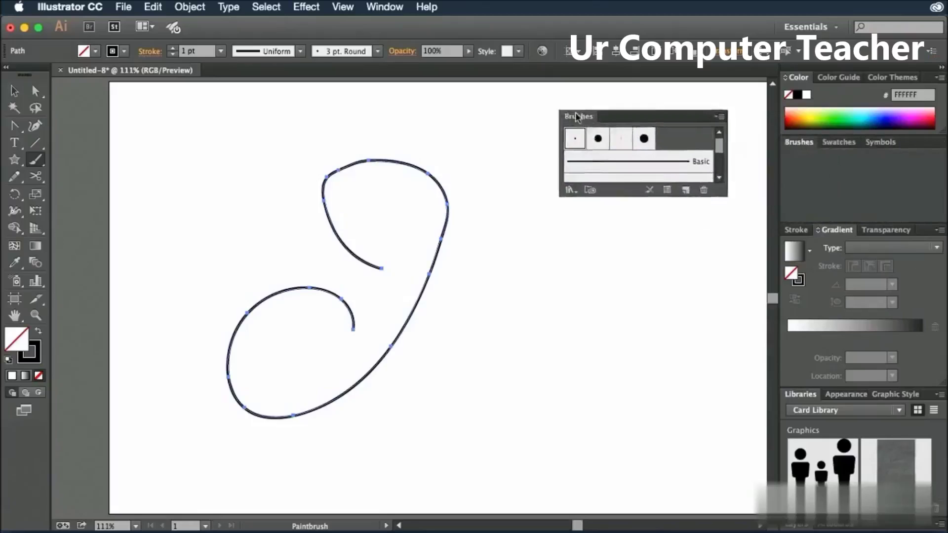
pyautogui.moveTo(643, 203); pyautogui.dragTo(645, 345)
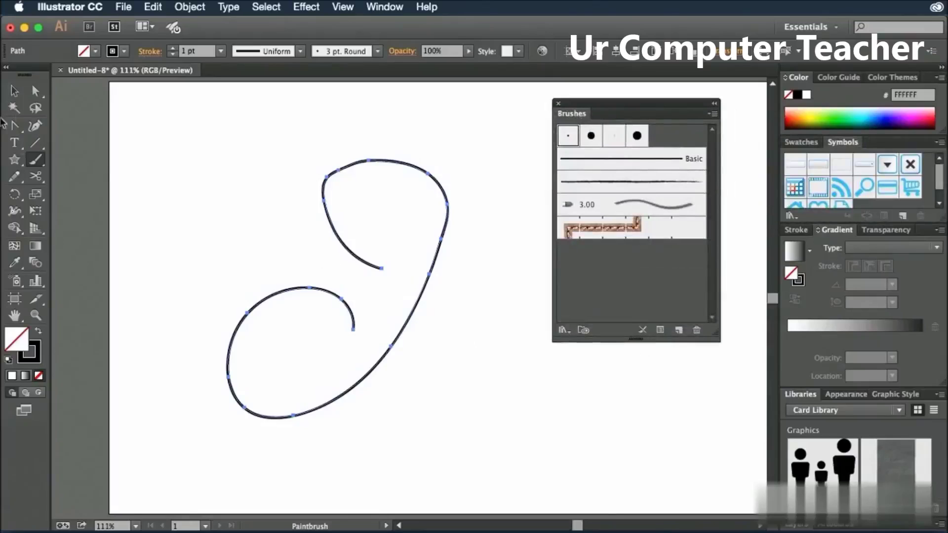
# Delete the curled freehand path from the artboard.
pyautogui.click(13, 92)
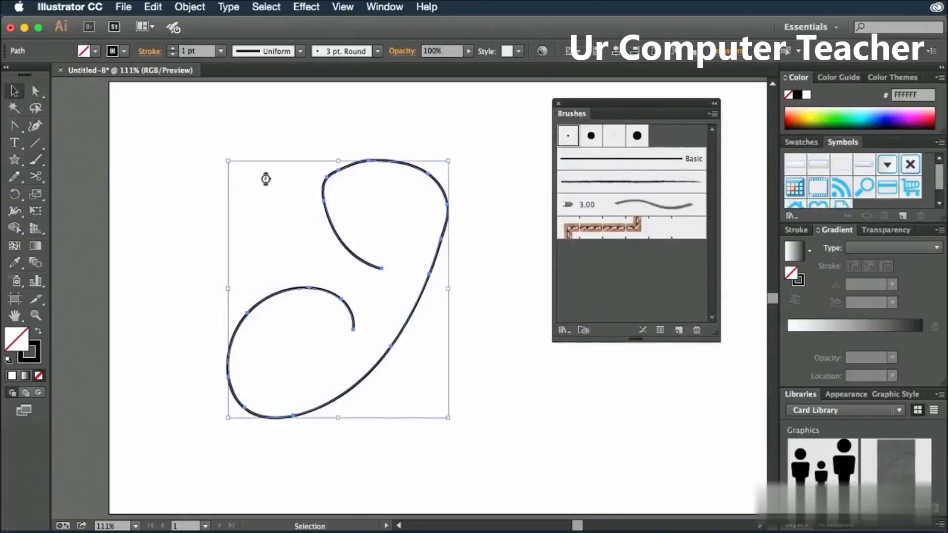
pyautogui.press('Delete')
# Paint a long looping path with the 3.00 bristle brush, and delete it.
pyautogui.click(35, 159)
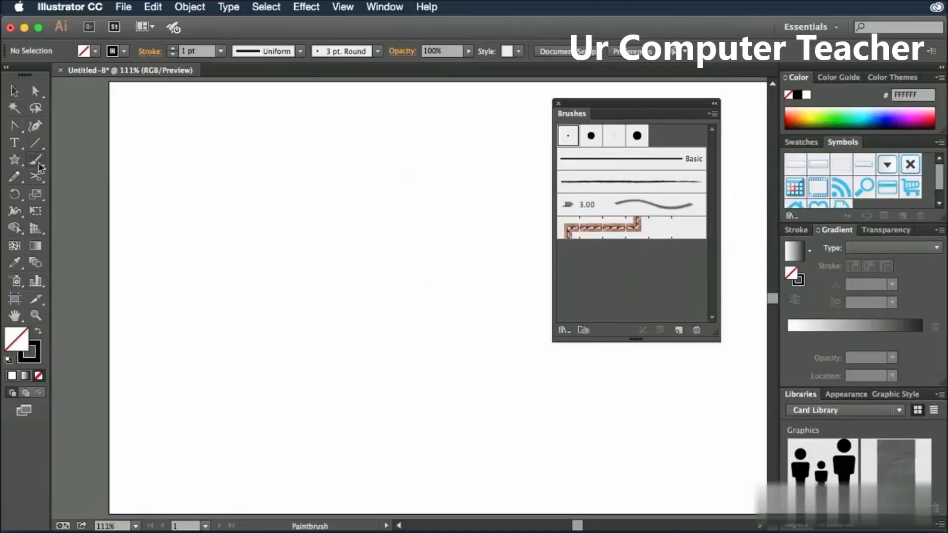
pyautogui.click(623, 212)
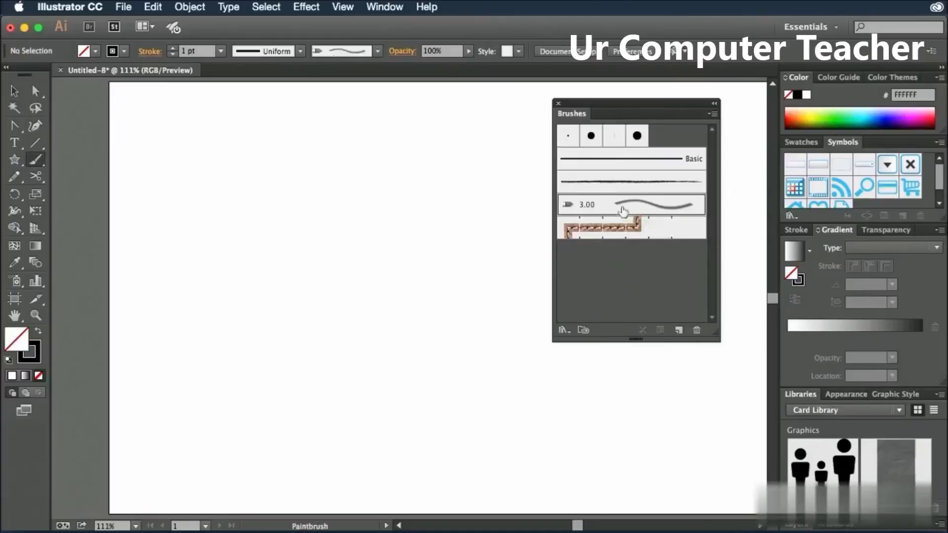
pyautogui.moveTo(192, 374)
pyautogui.mouseDown()
pyautogui.moveTo(227, 280)
pyautogui.moveTo(424, 273)
pyautogui.moveTo(176, 169)
pyautogui.moveTo(340, 202)
pyautogui.mouseUp()
pyautogui.moveTo(360, 248)
pyautogui.mouseDown()
pyautogui.moveTo(395, 434)
pyautogui.moveTo(489, 362)
pyautogui.moveTo(494, 272)
pyautogui.mouseUp()
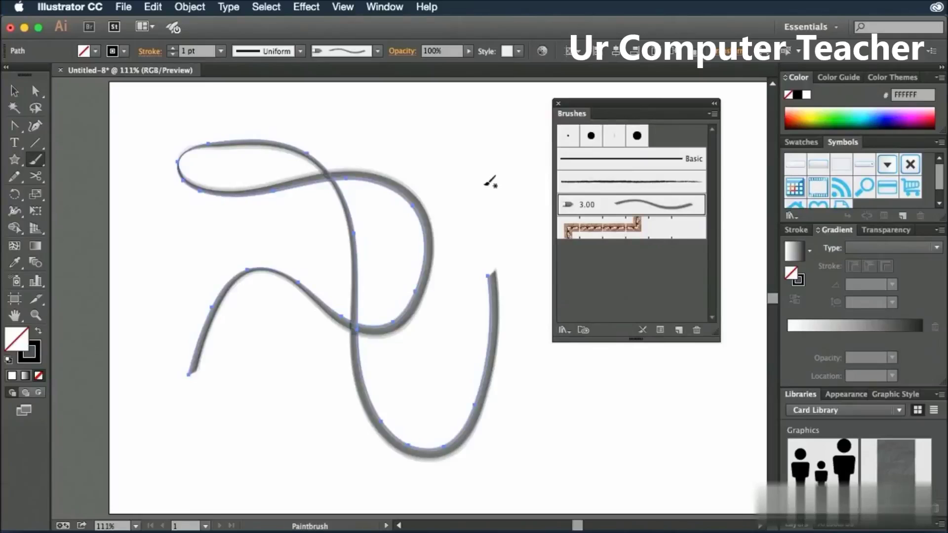
pyautogui.press('Delete')
# Paint a tall zigzag across the artboard with the brown patterned border brush, and delete it.
pyautogui.click(603, 237)
pyautogui.moveTo(143, 481)
pyautogui.mouseDown()
pyautogui.moveTo(161, 245)
pyautogui.moveTo(177, 164)
pyautogui.moveTo(283, 434)
pyautogui.moveTo(340, 149)
pyautogui.moveTo(516, 404)
pyautogui.mouseUp()
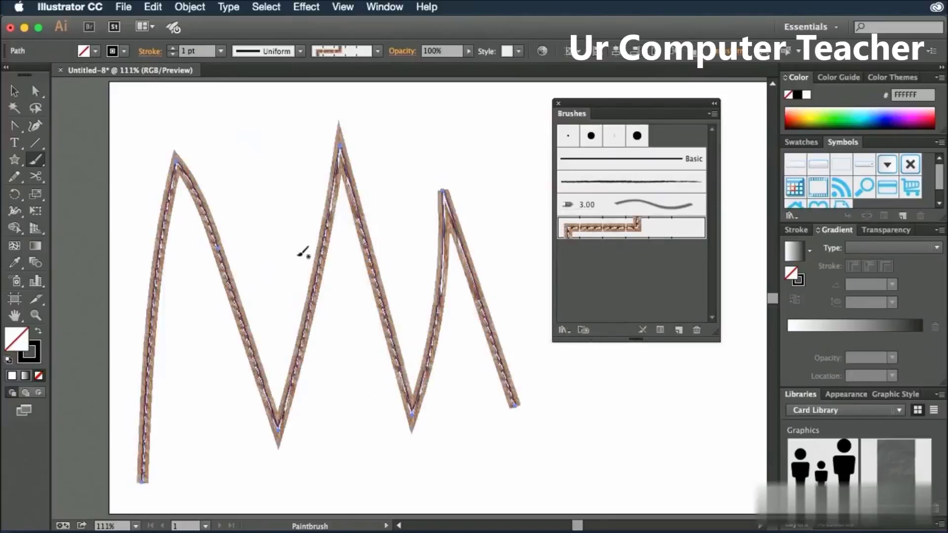
pyautogui.click(14, 91)
pyautogui.click(197, 131)
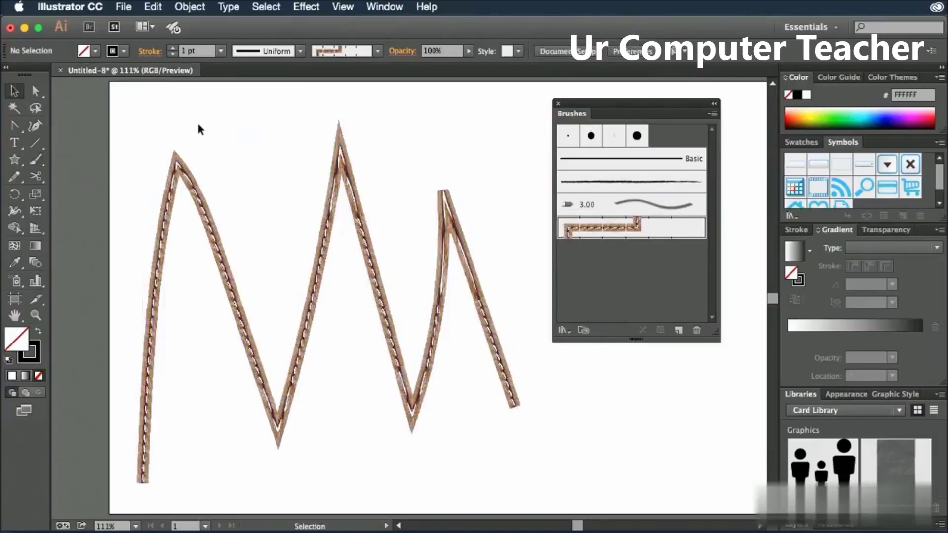
pyautogui.moveTo(136, 113); pyautogui.dragTo(510, 392)
pyautogui.press('Delete')
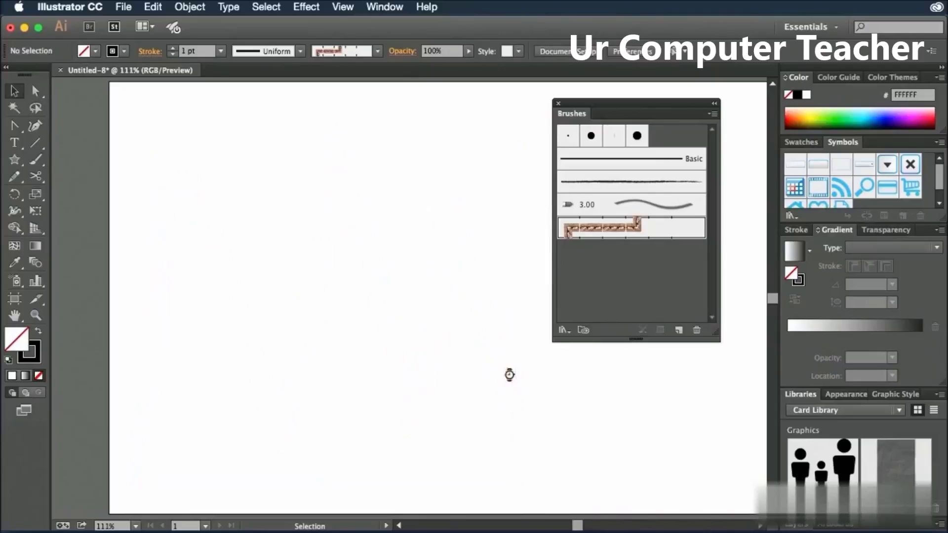
# Open the 6d Art Pen Brushes library from Wacom 6D Brushes and enlarge it to show all its brushes.
pyautogui.click(35, 159)
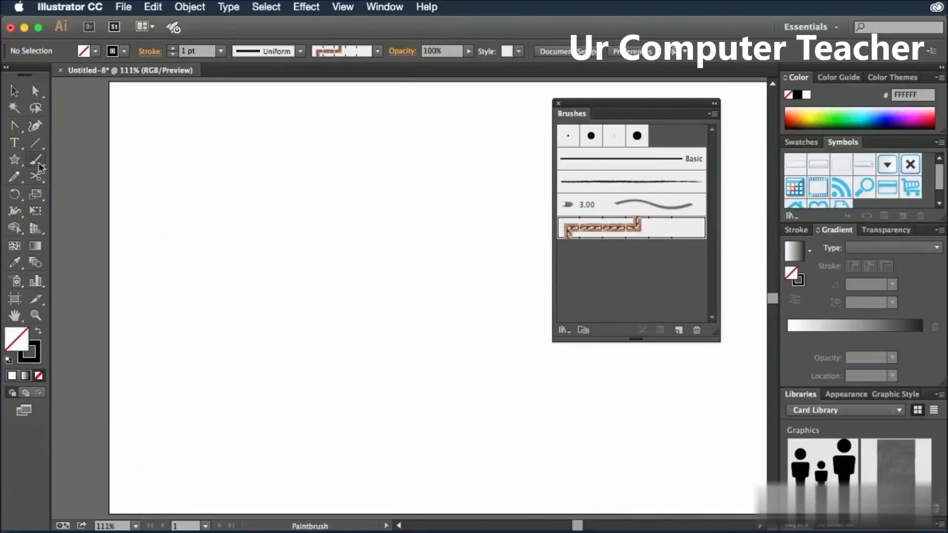
pyautogui.click(563, 331)
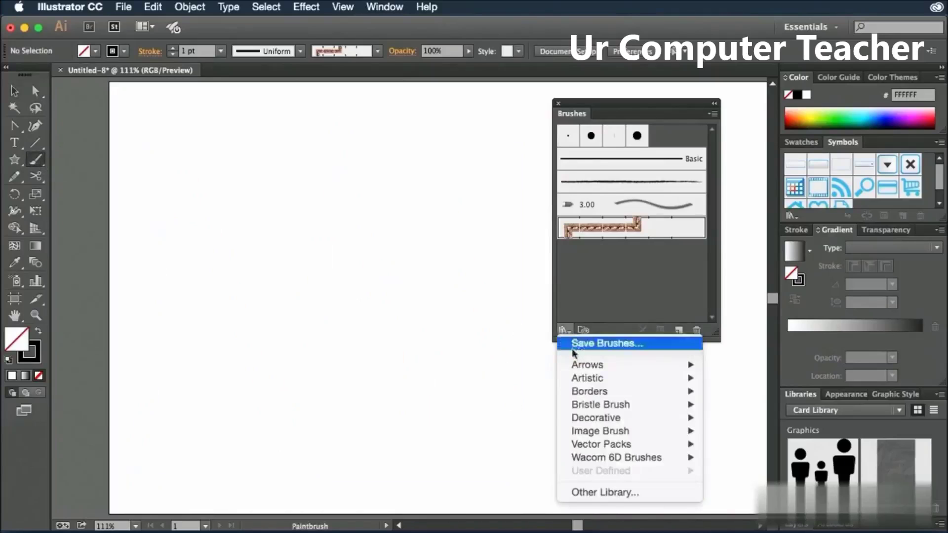
pyautogui.moveTo(575, 366)
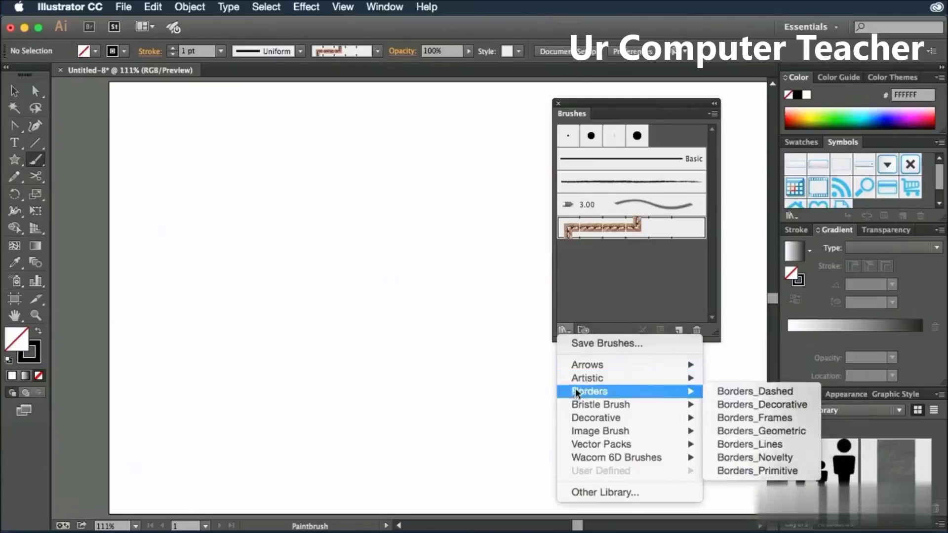
pyautogui.moveTo(574, 404)
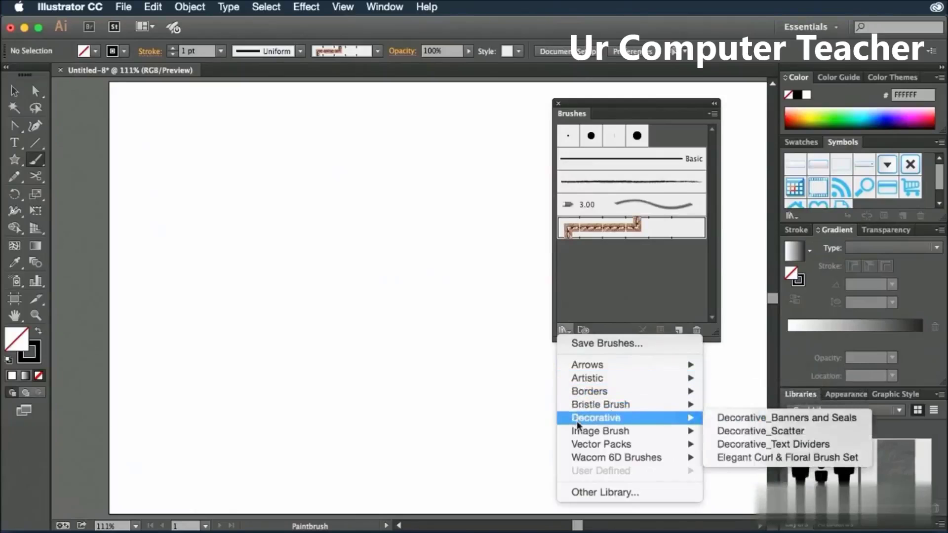
pyautogui.moveTo(580, 448)
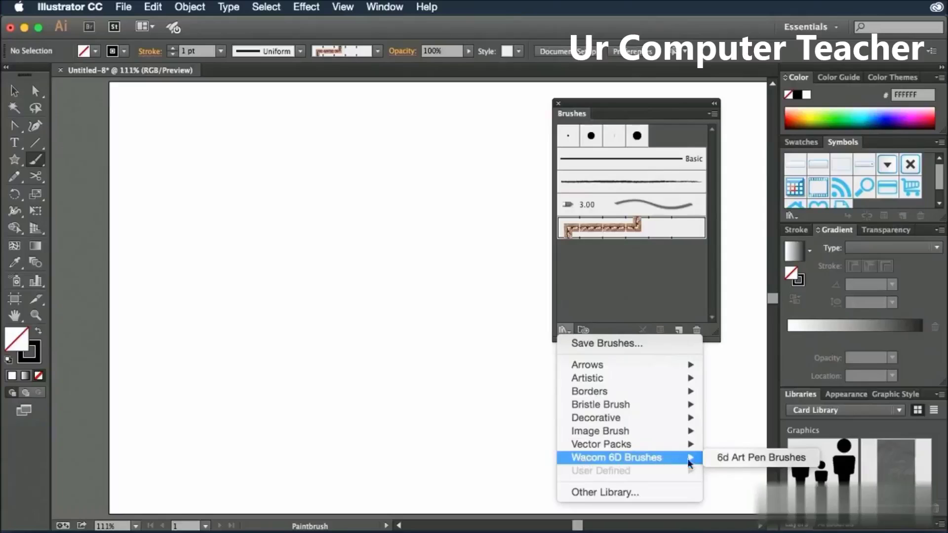
pyautogui.click(751, 460)
pyautogui.moveTo(511, 335); pyautogui.dragTo(513, 423)
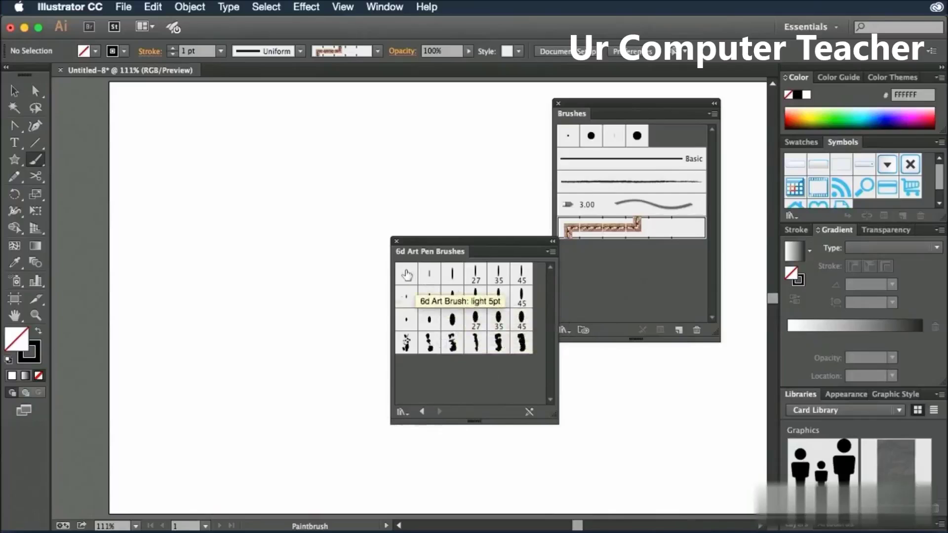
# Paint a curled path with the 6d Art Brush light 17pt, and delete it.
pyautogui.click(452, 276)
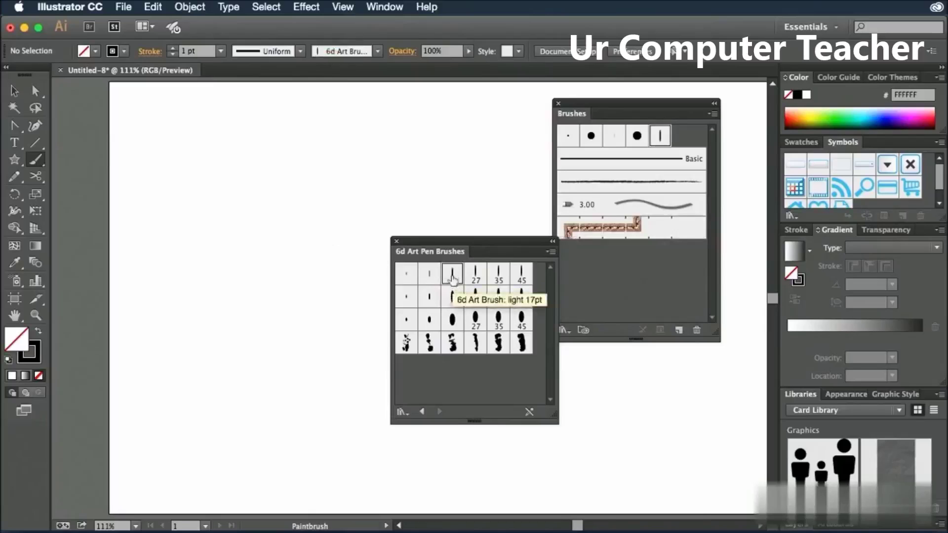
pyautogui.moveTo(246, 330)
pyautogui.mouseDown()
pyautogui.moveTo(216, 322)
pyautogui.moveTo(203, 212)
pyautogui.moveTo(299, 242)
pyautogui.moveTo(264, 371)
pyautogui.moveTo(149, 445)
pyautogui.moveTo(206, 326)
pyautogui.moveTo(230, 363)
pyautogui.mouseUp()
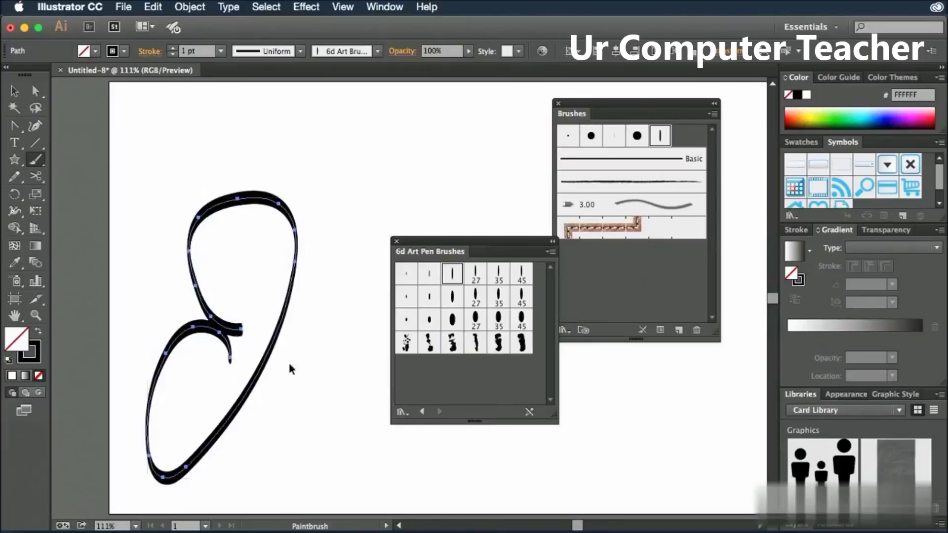
pyautogui.press('Delete')
# Paint a large overlapping loop with the thickest 6d oval brush from the third row, and restyle it with the thinner second-row brush.
pyautogui.click(451, 320)
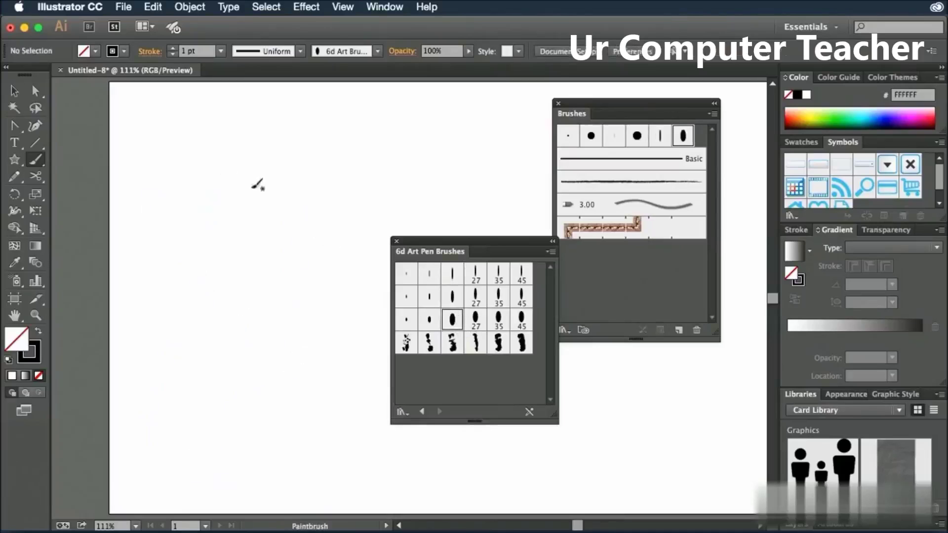
pyautogui.moveTo(321, 132)
pyautogui.mouseDown()
pyautogui.moveTo(243, 330)
pyautogui.moveTo(274, 157)
pyautogui.mouseUp()
pyautogui.moveTo(227, 263); pyautogui.dragTo(246, 289)
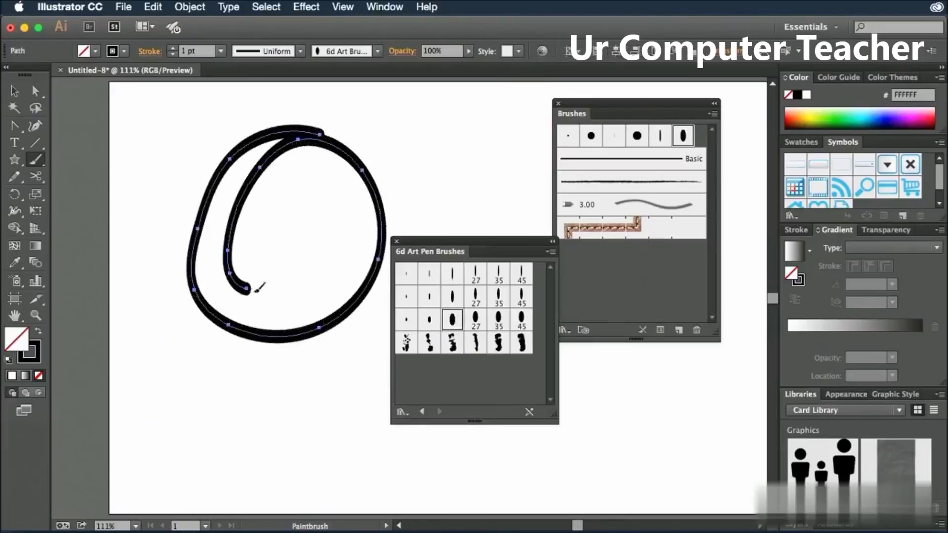
pyautogui.click(429, 296)
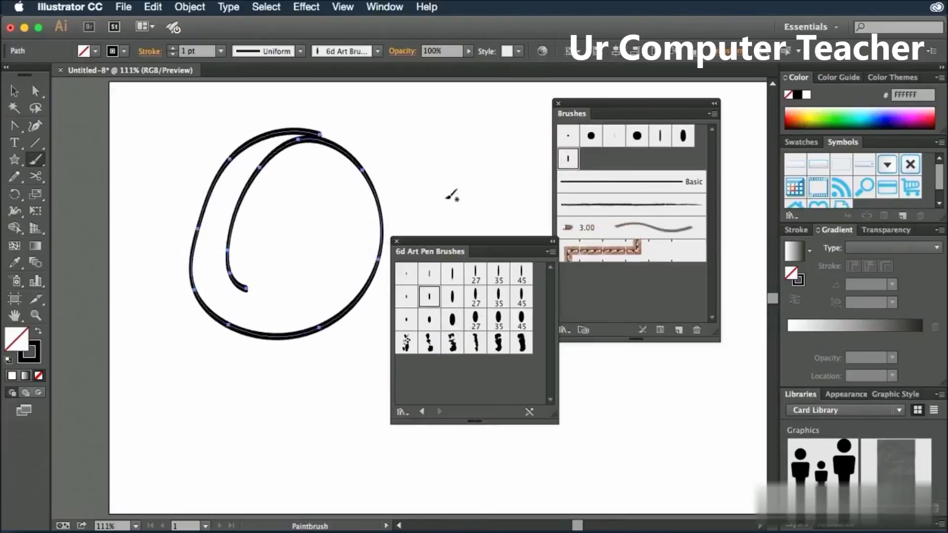
# Paint a small open spiral beside the large loop with the thinner 6d brush, and delete both paths.
pyautogui.moveTo(429, 112)
pyautogui.mouseDown()
pyautogui.moveTo(518, 196)
pyautogui.moveTo(463, 157)
pyautogui.moveTo(455, 183)
pyautogui.mouseUp()
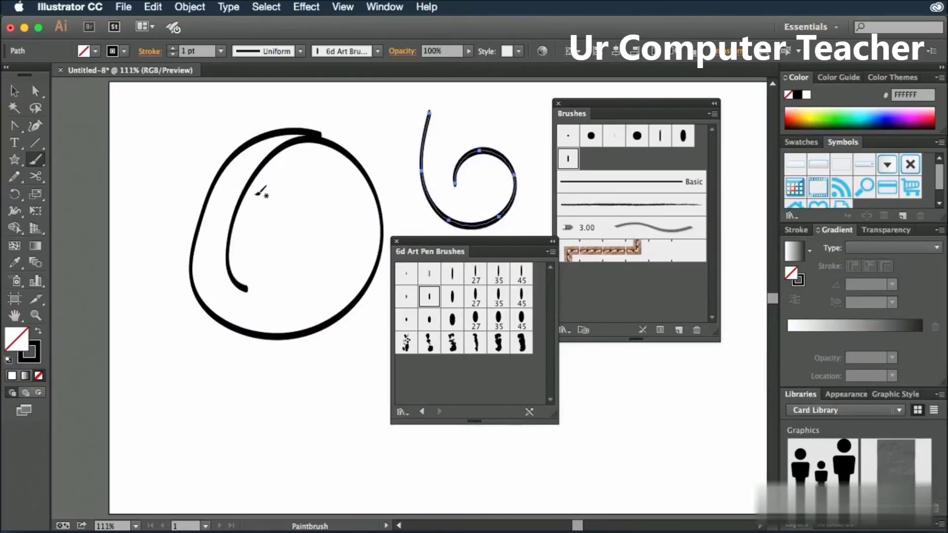
pyautogui.hotkey('ctrl', 'a')
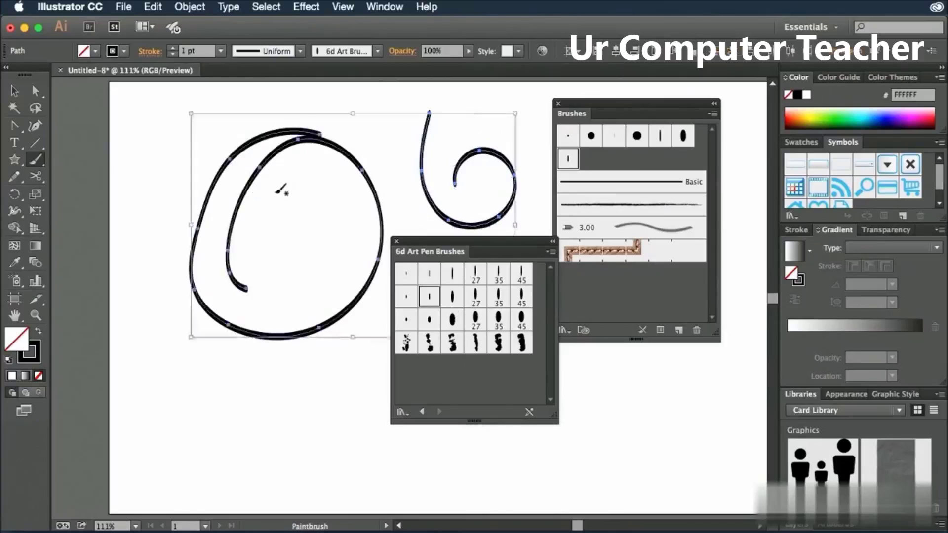
pyautogui.press('Delete')
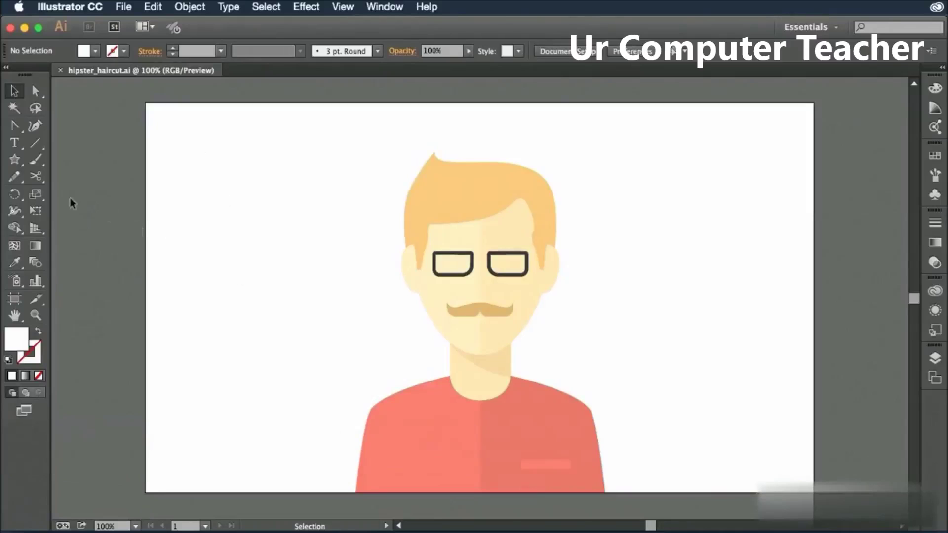
# Switch to the Eraser tool and enlarge its circle to about a third of the artboard's width.
pyautogui.click(36, 159)
pyautogui.click(36, 176)
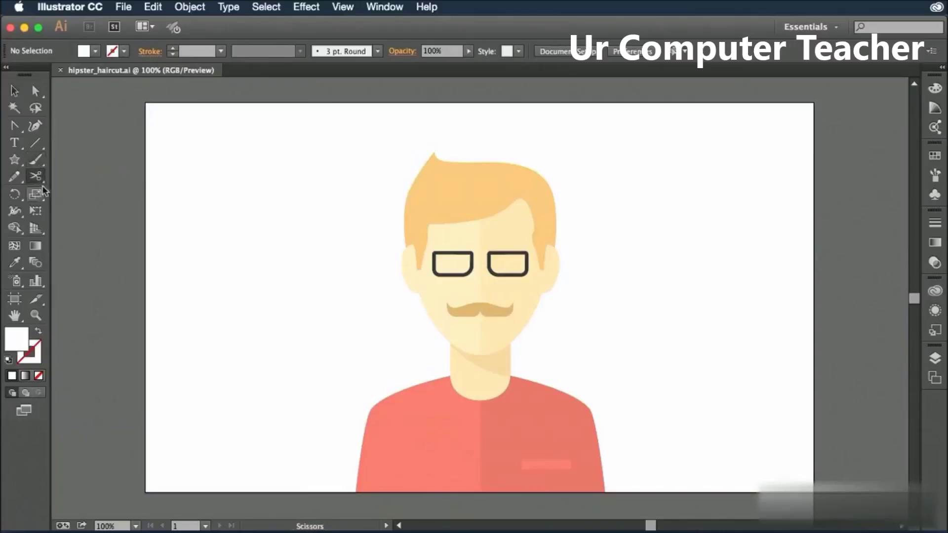
pyautogui.click(34, 180)
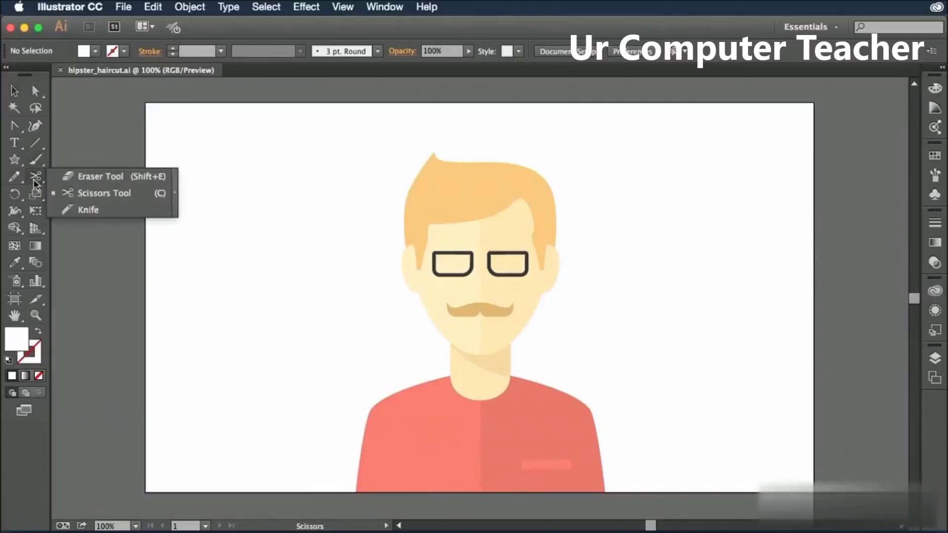
pyautogui.click(113, 180)
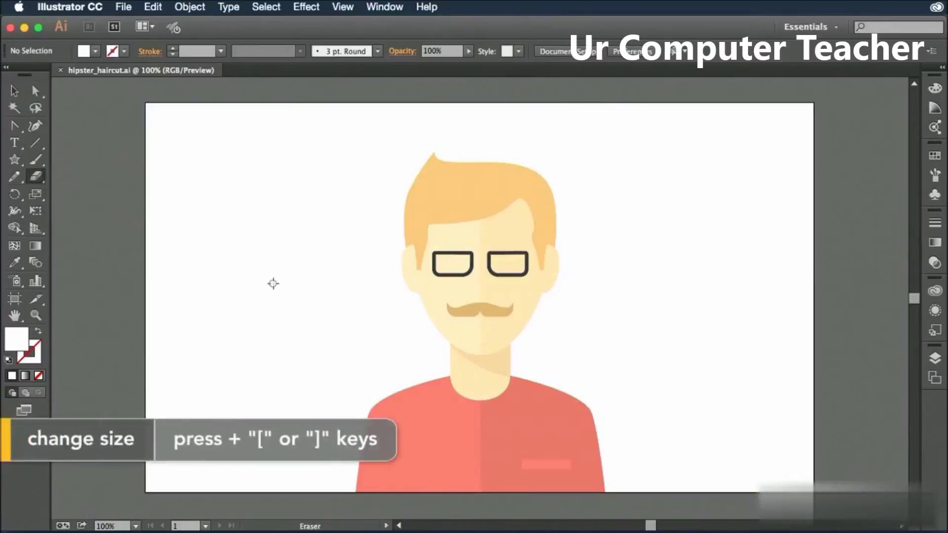
pyautogui.press(']')
pyautogui.press(']')
pyautogui.press(']')
pyautogui.press(']')
pyautogui.press(']')
pyautogui.press(']')
pyautogui.press(']')
pyautogui.press(']')
pyautogui.press(']')
pyautogui.press(']')
pyautogui.press(']')
pyautogui.press(']')
pyautogui.press(']')
pyautogui.press(']')
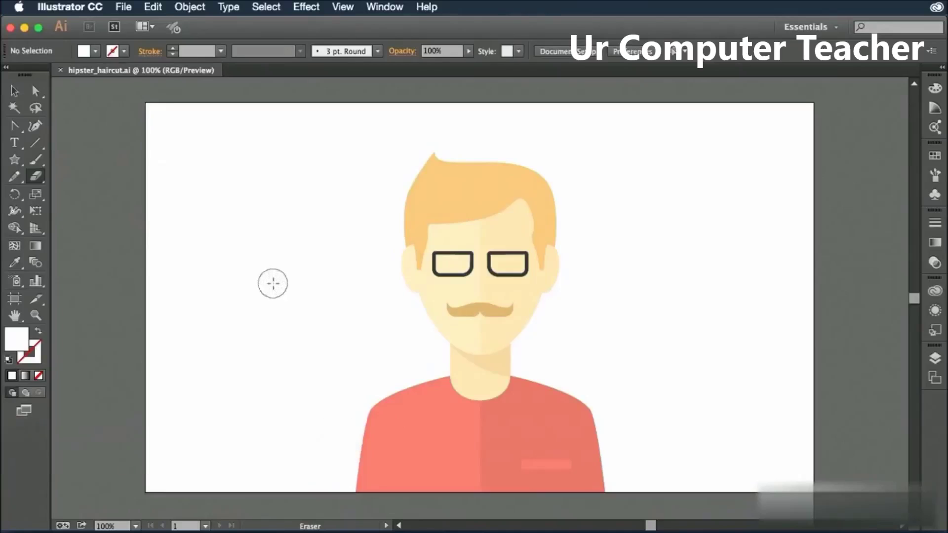
pyautogui.press(']')
pyautogui.press(']')
pyautogui.press(']')
pyautogui.press(']')
pyautogui.press(']')
pyautogui.press(']')
pyautogui.press(']')
pyautogui.press(']')
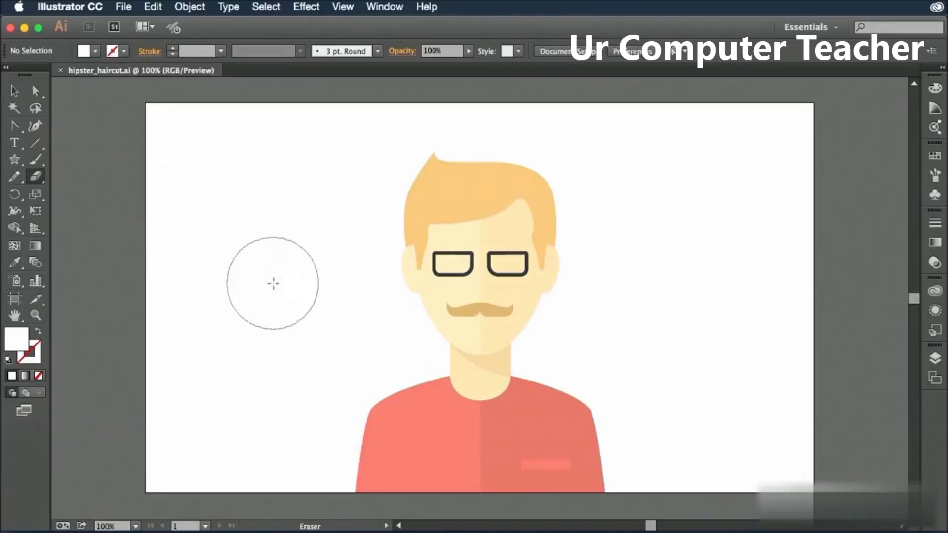
# Shrink the Eraser's circle until it is slightly smaller than one lens of the glasses.
pyautogui.press('[')
pyautogui.press('[')
pyautogui.press('[')
pyautogui.press('[')
pyautogui.press('[')
pyautogui.press('[')
pyautogui.press('[')
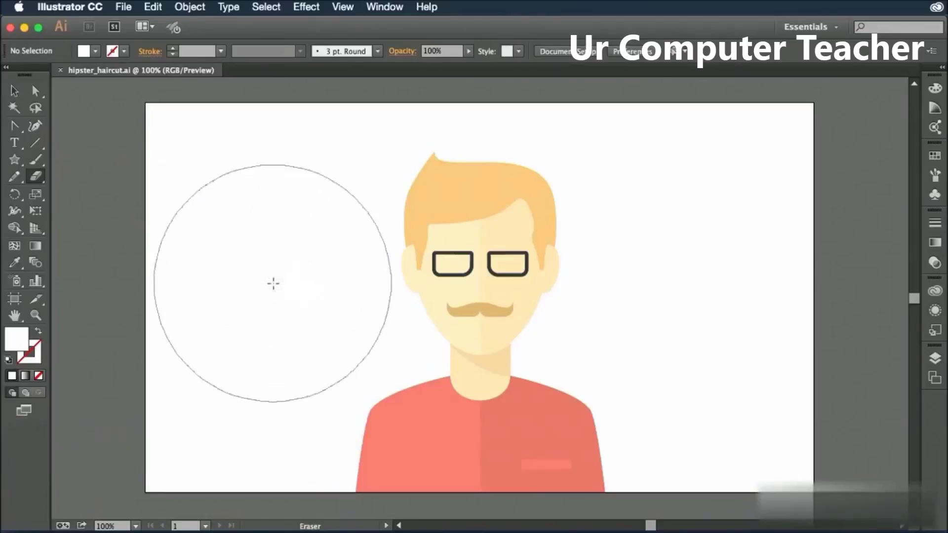
pyautogui.press('[')
pyautogui.press('[')
pyautogui.press('[')
pyautogui.press('[')
pyautogui.press('[')
pyautogui.press('[')
pyautogui.press('[')
pyautogui.press('[')
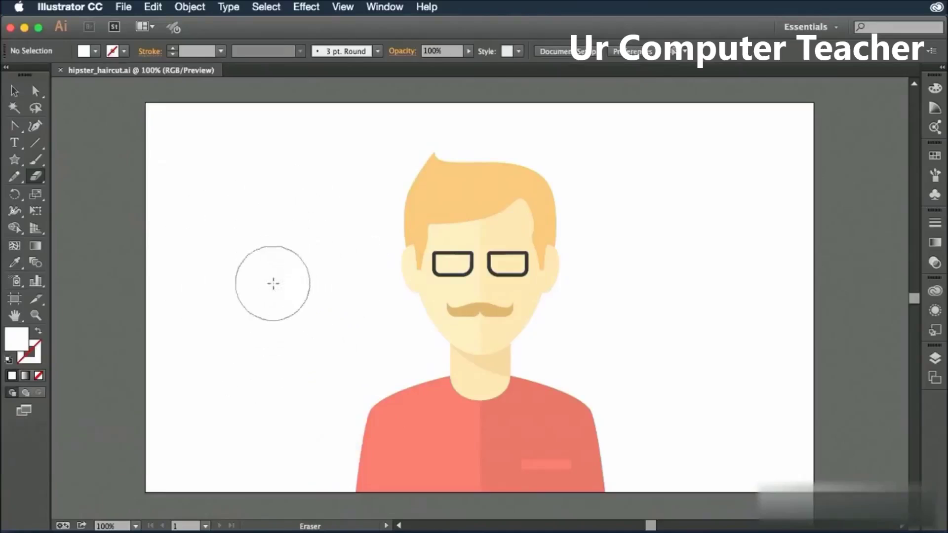
pyautogui.press('[')
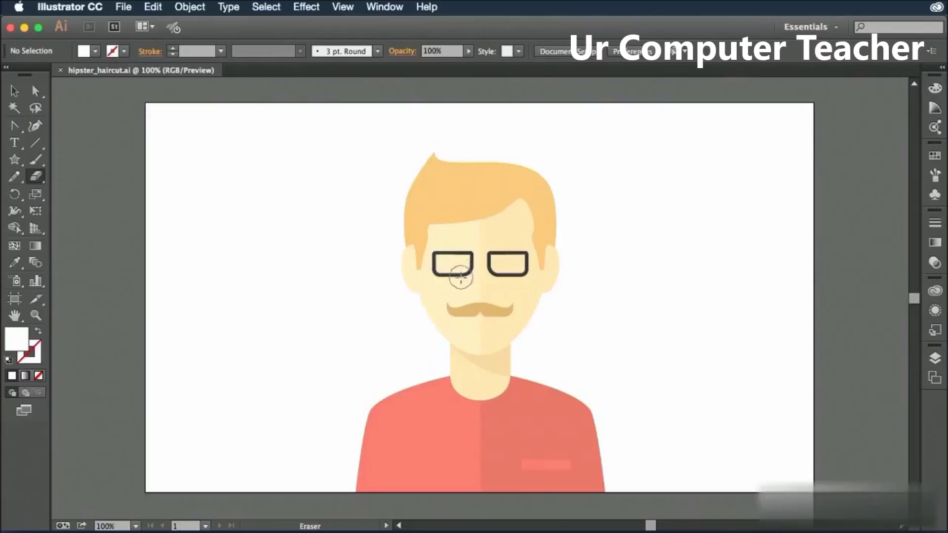
# Isolate the character's group and select only the hair shape.
pyautogui.click(16, 94)
pyautogui.click(465, 202)
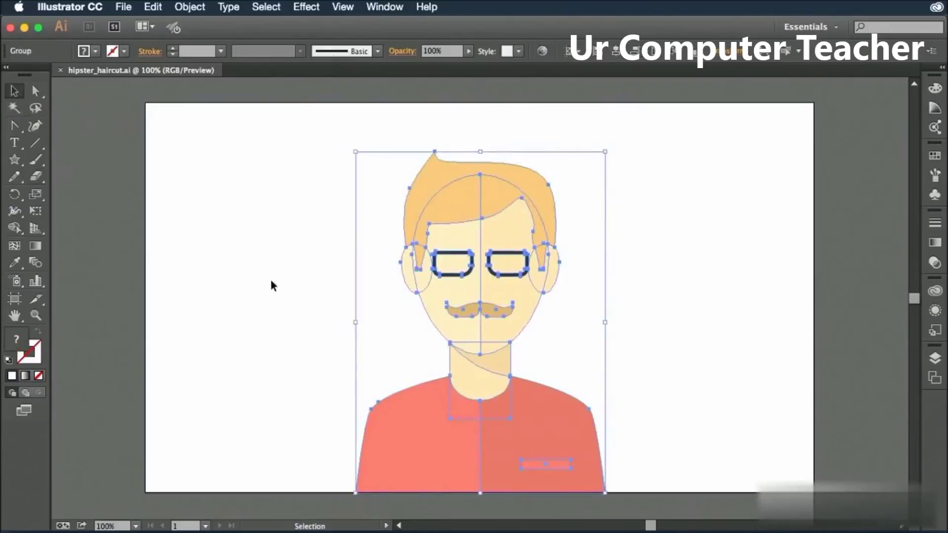
pyautogui.doubleClick(463, 207)
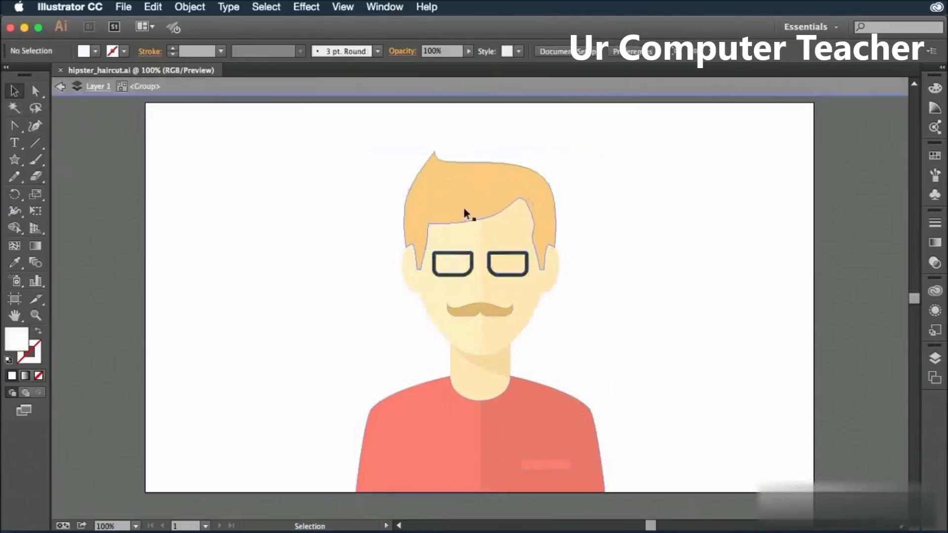
pyautogui.click(444, 209)
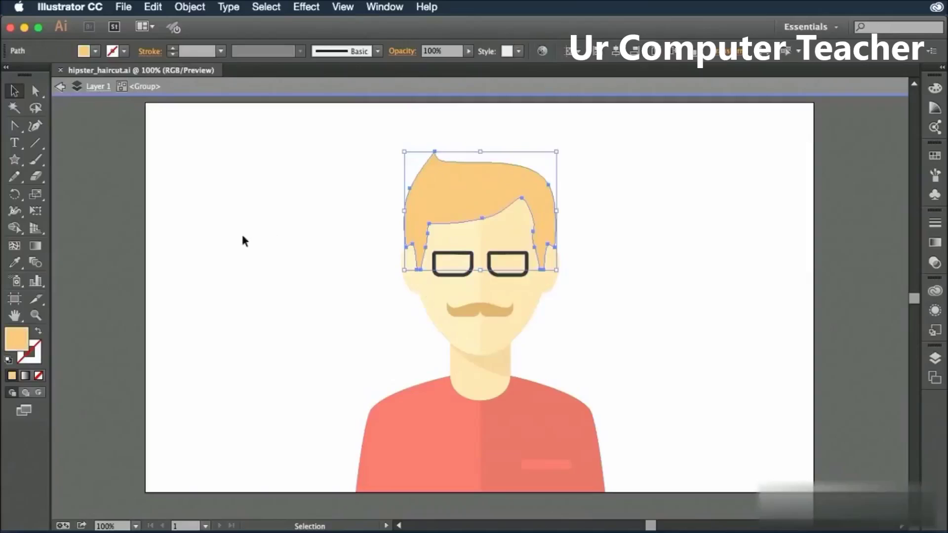
# Erase the pointed tuft at the front of the selected hair with the Eraser tool.
pyautogui.click(39, 177)
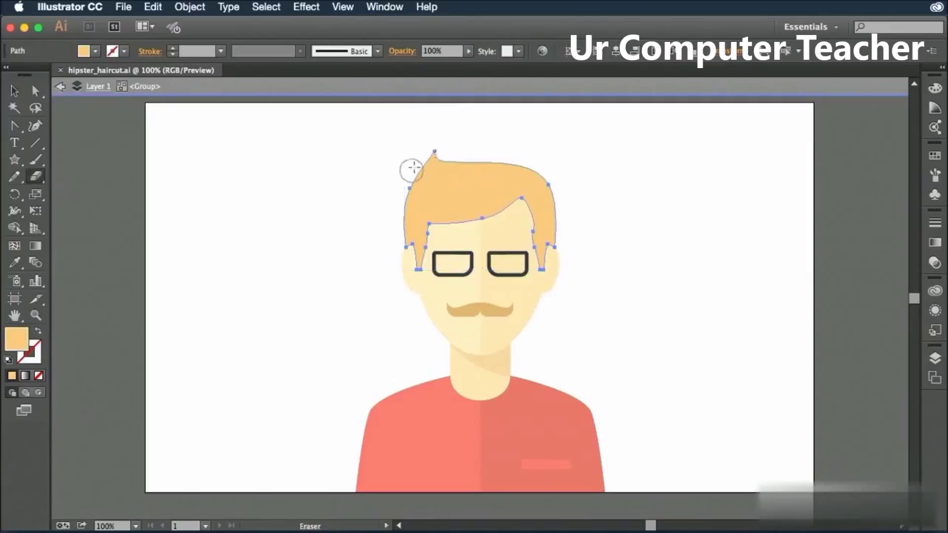
pyautogui.press('super+equal')
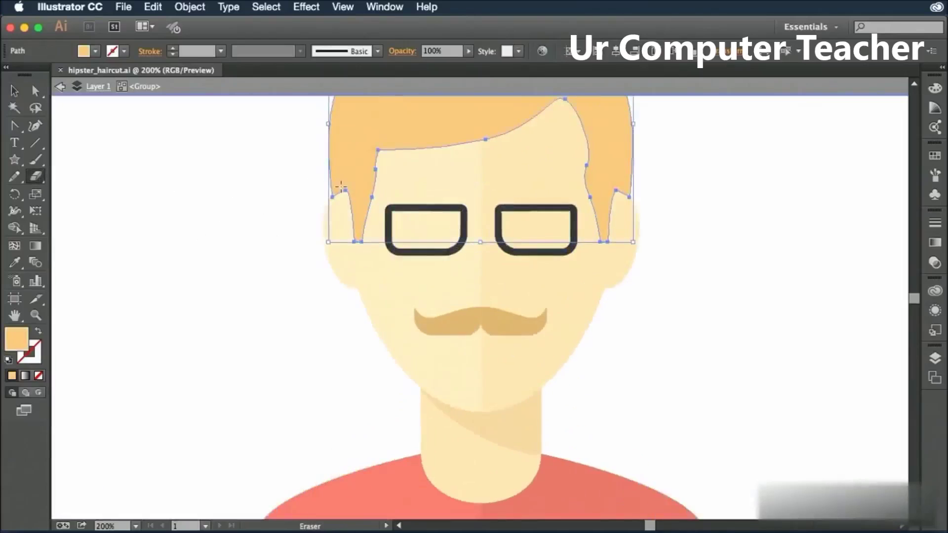
pyautogui.moveTo(557, 114)
pyautogui.mouseDown()
pyautogui.moveTo(552, 345)
pyautogui.moveTo(565, 353)
pyautogui.moveTo(520, 318)
pyautogui.mouseUp()
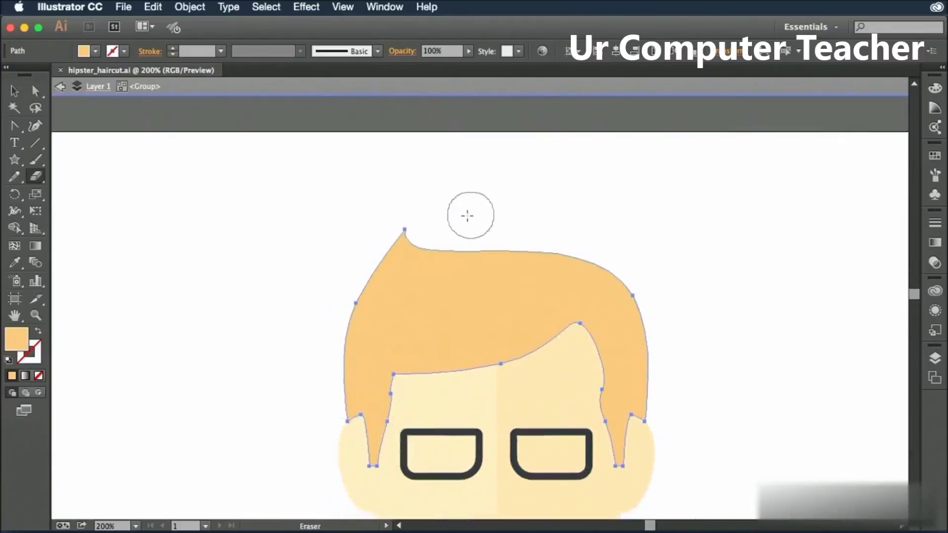
pyautogui.click(409, 229)
pyautogui.moveTo(409, 229); pyautogui.dragTo(236, 361)
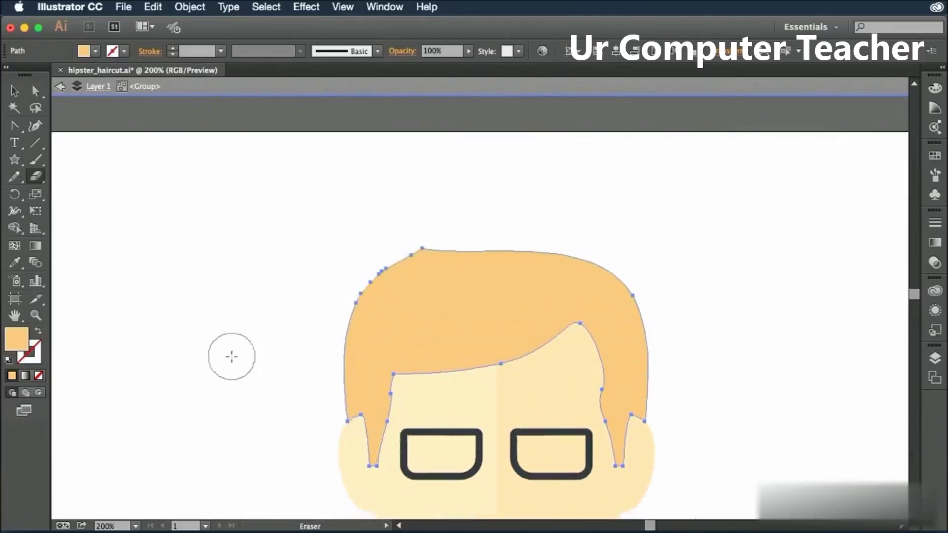
# Reduce the Eraser's size and erase along the hair's upper edge to trim the leftover peak into a smooth, flat top.
pyautogui.press('super+equal')
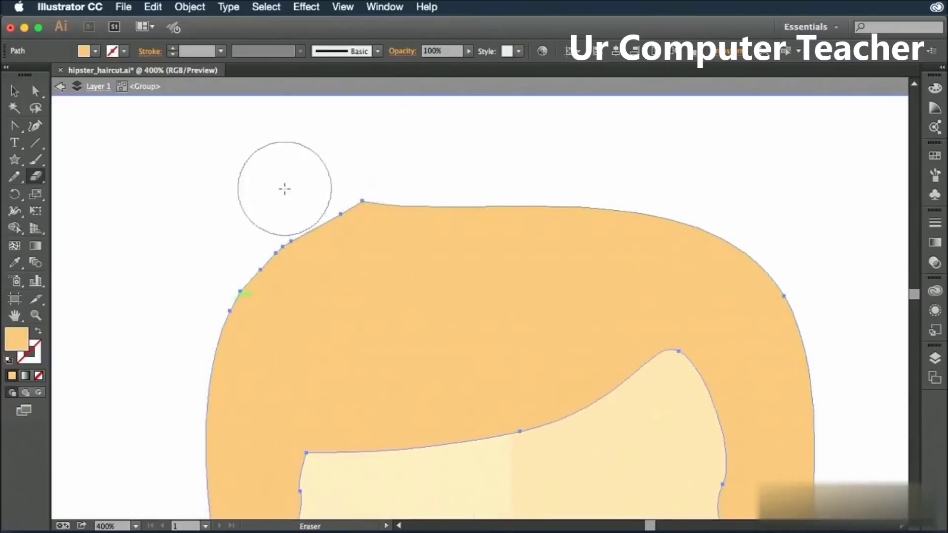
pyautogui.press('[')
pyautogui.press('[')
pyautogui.press('[')
pyautogui.press('[')
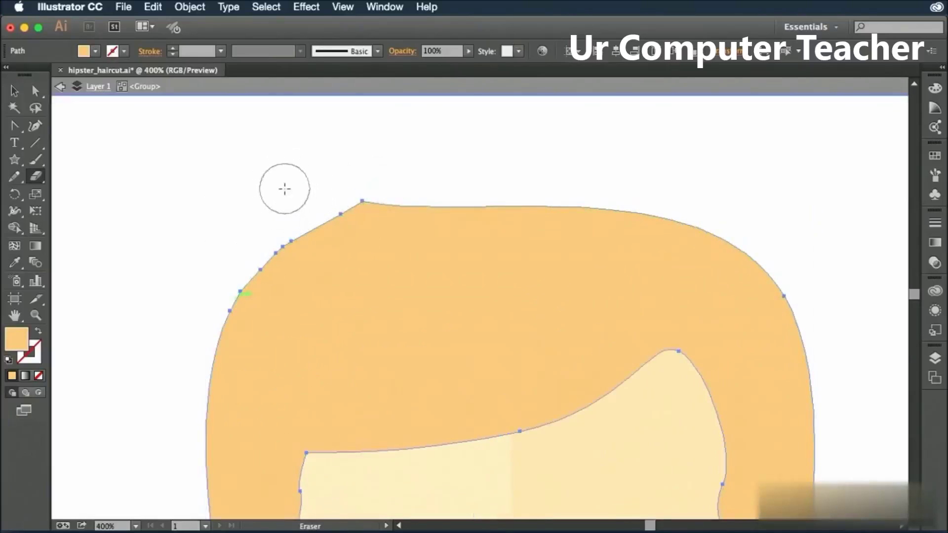
pyautogui.press('[')
pyautogui.press('[')
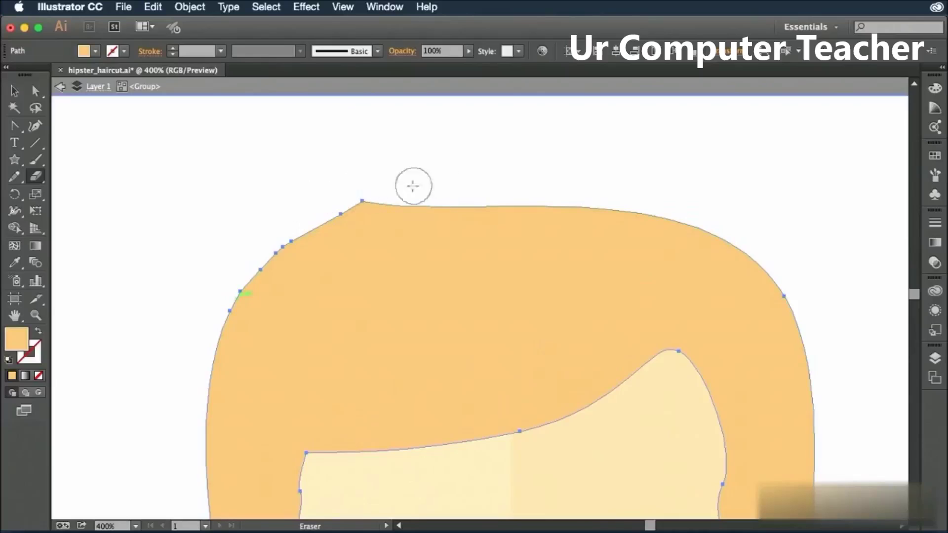
pyautogui.moveTo(293, 221)
pyautogui.mouseDown()
pyautogui.moveTo(431, 193)
pyautogui.moveTo(694, 200)
pyautogui.moveTo(822, 243)
pyautogui.moveTo(809, 237)
pyautogui.moveTo(834, 260)
pyautogui.mouseUp()
pyautogui.press('super+minus')
pyautogui.press('super+minus')
pyautogui.press('super+minus')
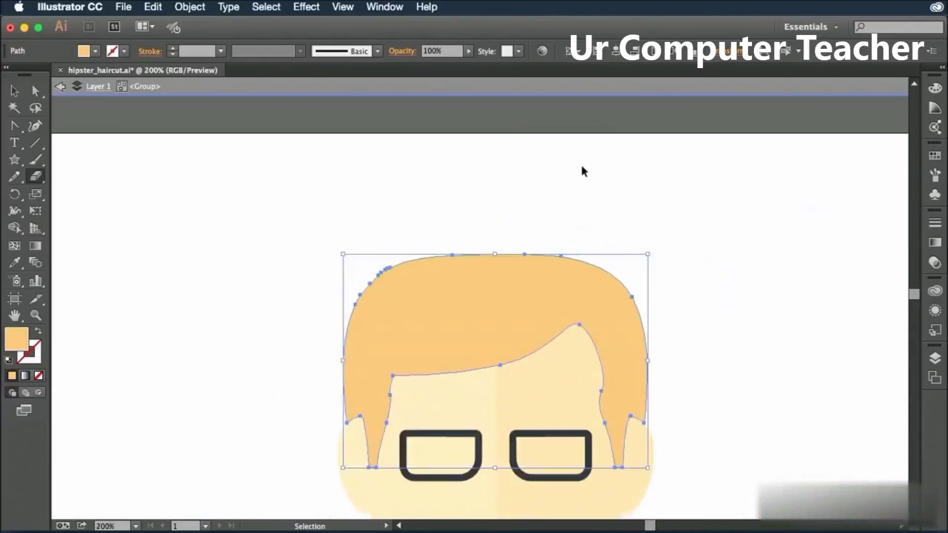
# Exit isolation mode completely and show the character at 100%.
pyautogui.moveTo(681, 413); pyautogui.dragTo(657, 302)
pyautogui.click(14, 90)
pyautogui.click(59, 88)
pyautogui.click(60, 88)
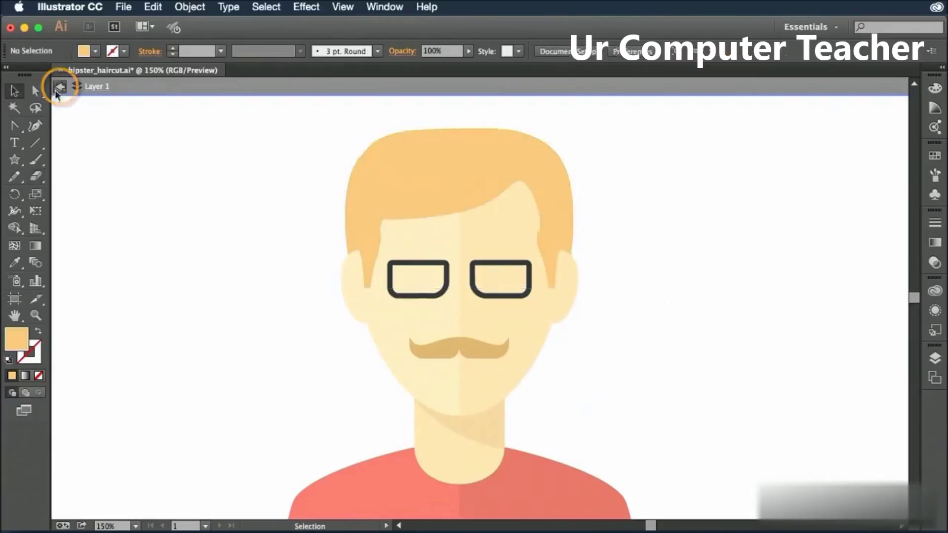
pyautogui.press('super+1')
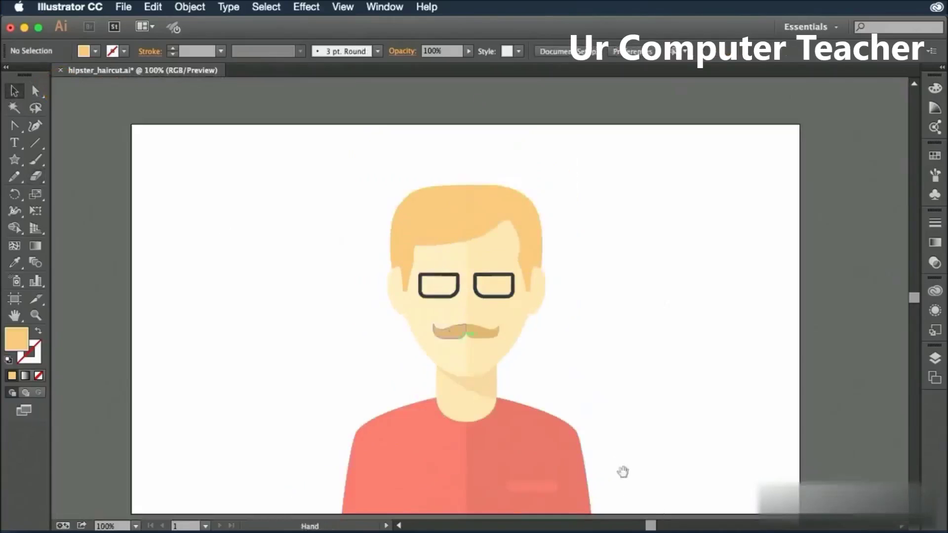
pyautogui.moveTo(623, 471); pyautogui.dragTo(618, 432)
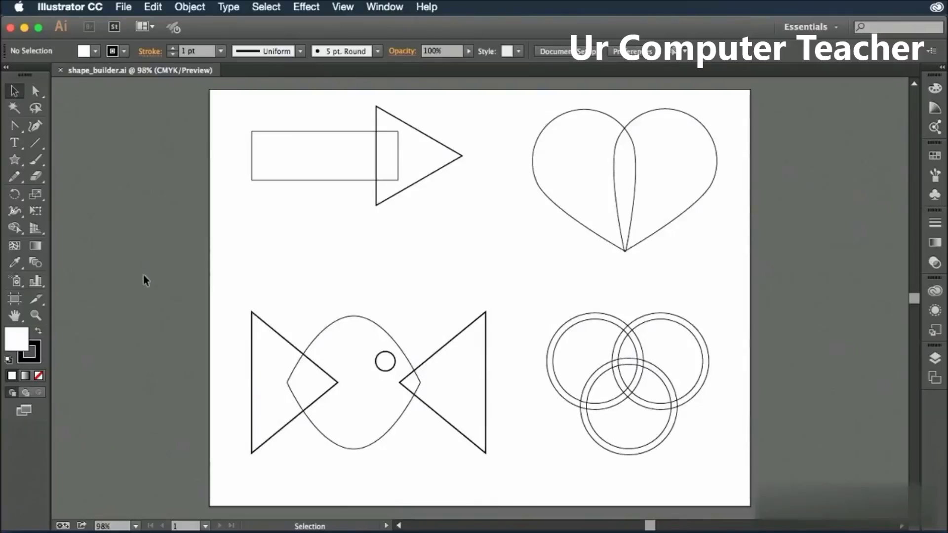
# Zoom in on the overlapping rectangle and triangle in shape_builder.ai, and select each one to inspect them as separate paths.
pyautogui.click(35, 314)
pyautogui.moveTo(221, 101); pyautogui.dragTo(493, 239)
pyautogui.press('space')
pyautogui.moveTo(458, 197); pyautogui.dragTo(450, 235)
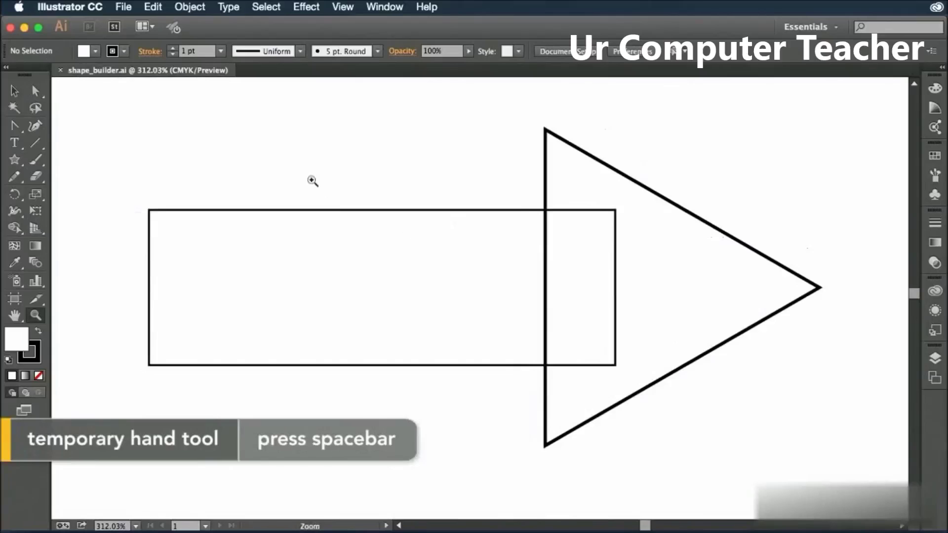
pyautogui.click(14, 90)
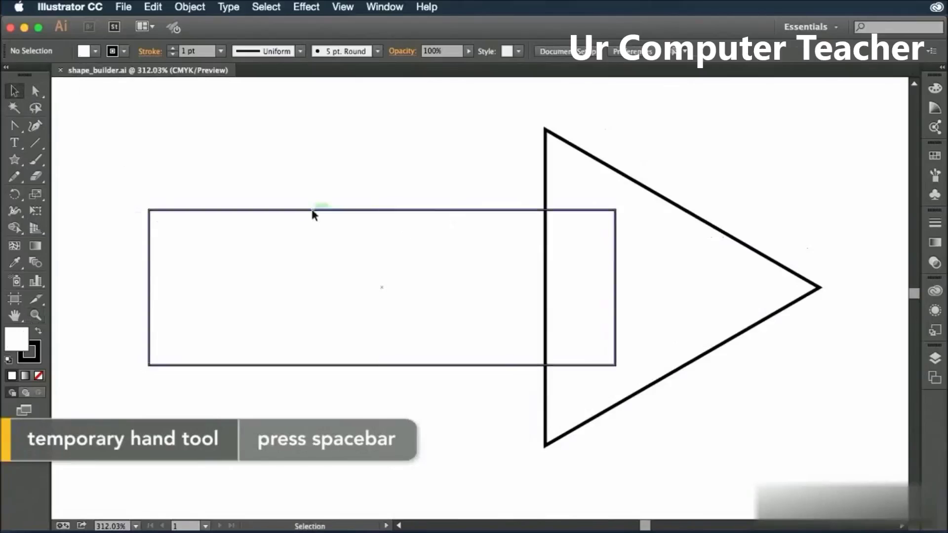
pyautogui.click(312, 215)
pyautogui.click(664, 197)
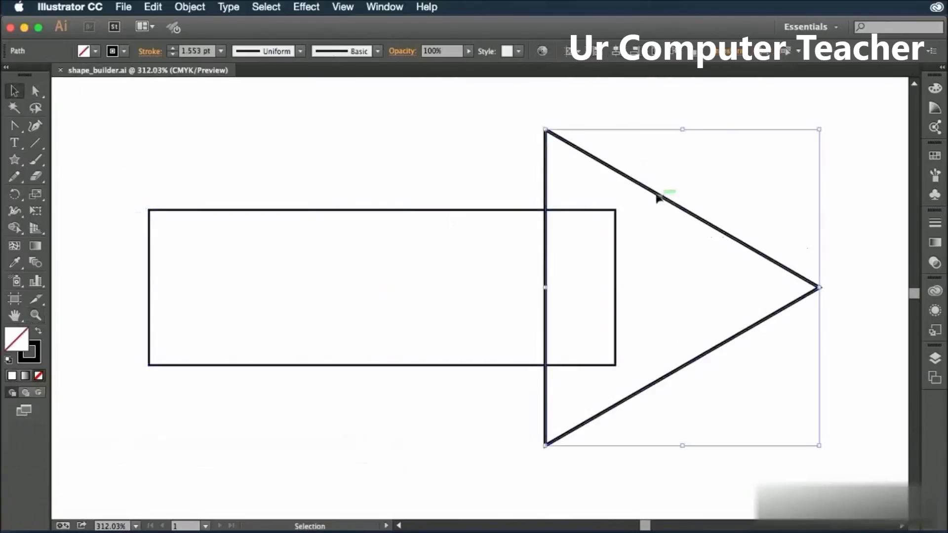
pyautogui.click(327, 163)
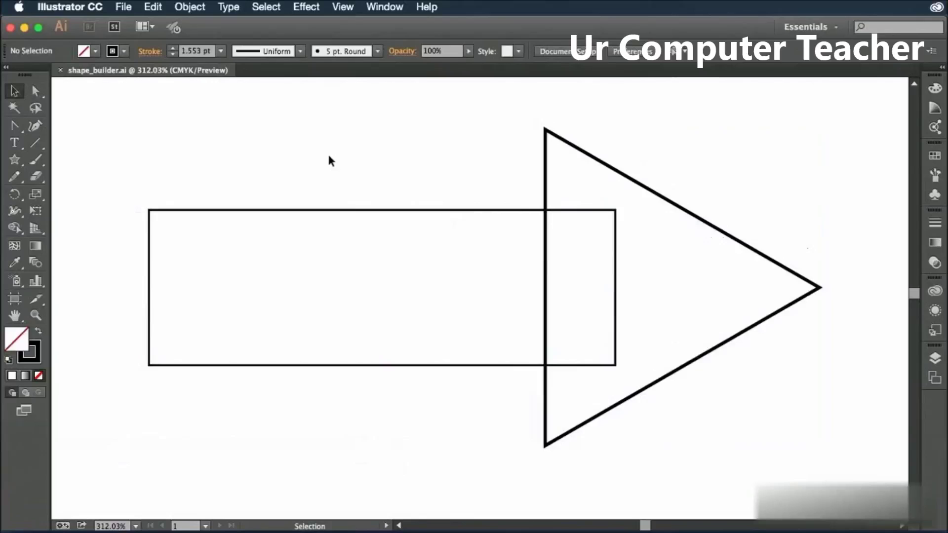
# Select the rectangle and triangle together and merge all their overlapping regions into one arrow with the Shape Builder tool.
pyautogui.moveTo(417, 153); pyautogui.dragTo(690, 409)
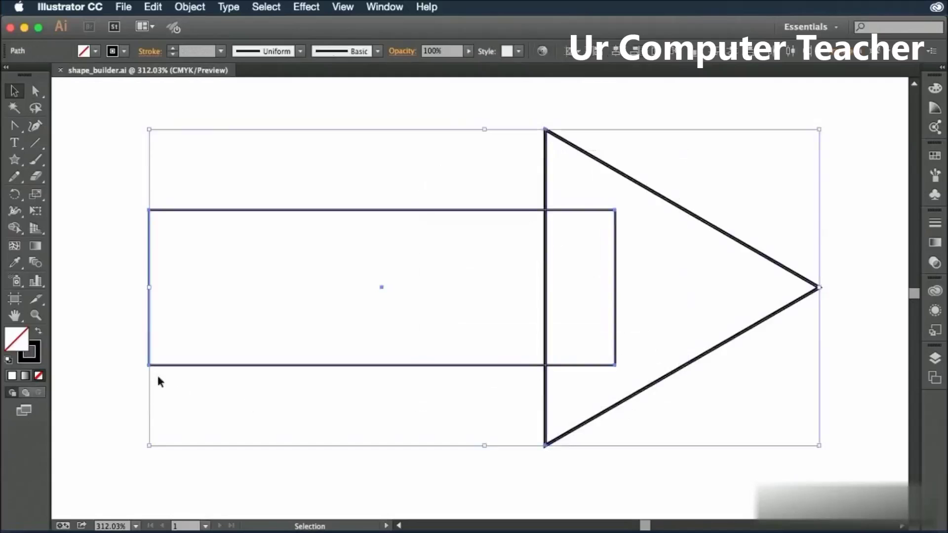
pyautogui.click(15, 229)
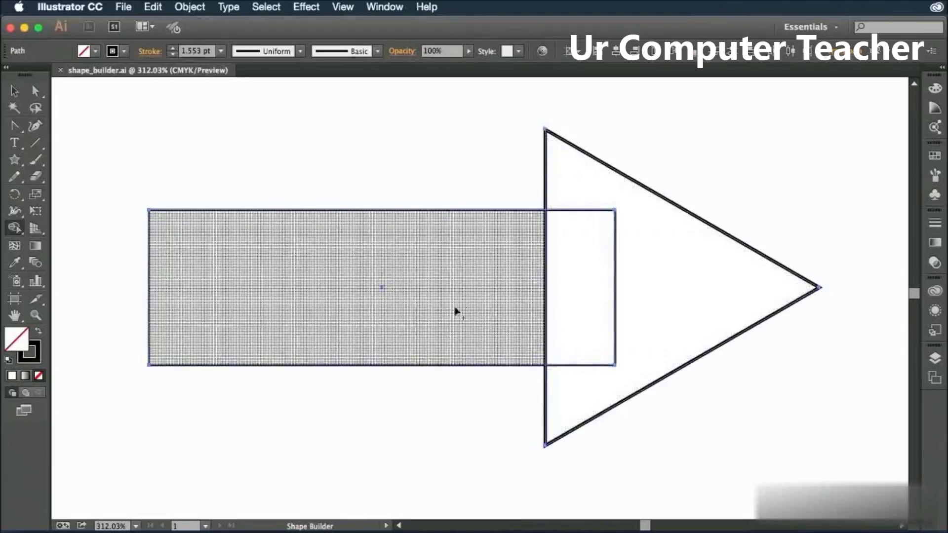
pyautogui.moveTo(464, 298)
pyautogui.mouseDown()
pyautogui.moveTo(525, 294)
pyautogui.moveTo(681, 314)
pyautogui.mouseUp()
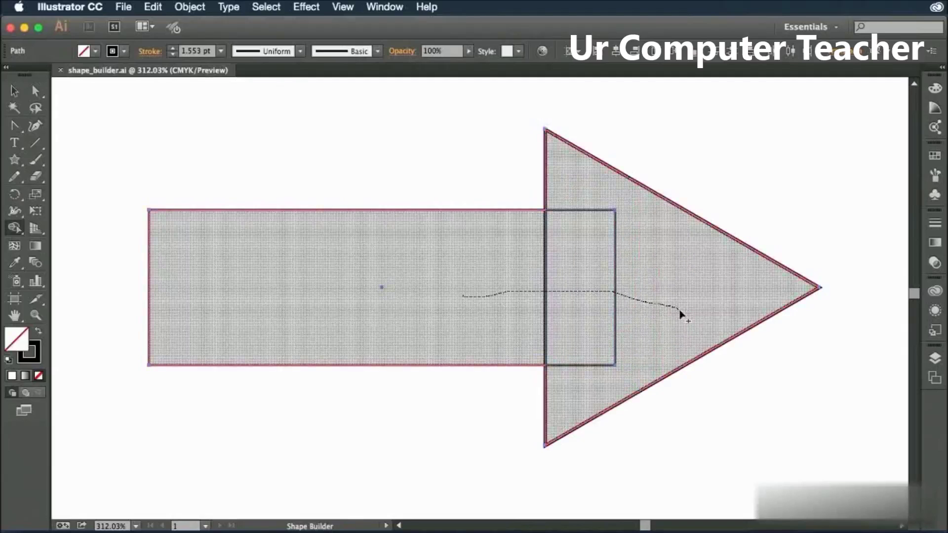
# Unite the rectangle, the overlap and the triangle into a single arrow outline with the Shape Builder tool.
pyautogui.moveTo(681, 314); pyautogui.dragTo(679, 313)
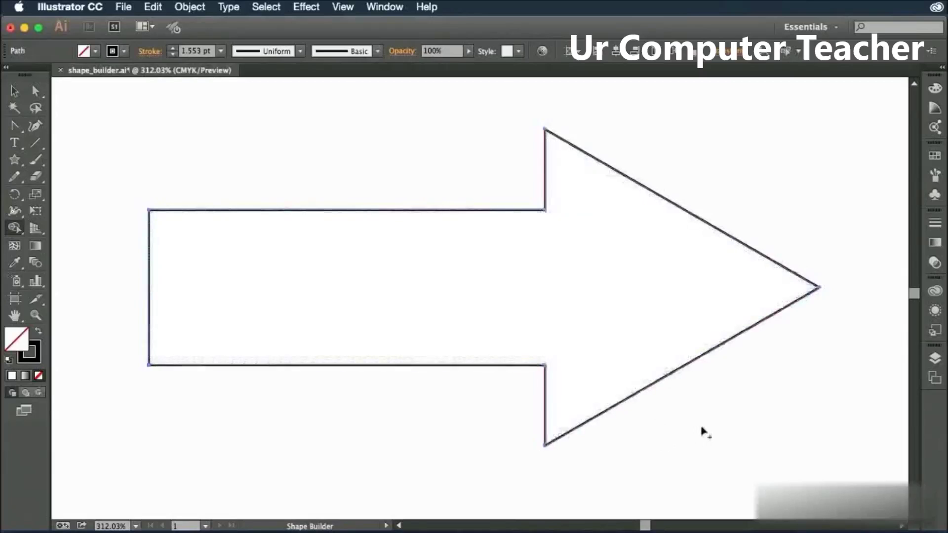
# Select the two overlapping teardrop shapes beside the arrow and merge all their regions into one heart with the Shape Builder tool.
pyautogui.press('space')
pyautogui.moveTo(807, 340); pyautogui.dragTo(420, 337)
pyautogui.moveTo(709, 330); pyautogui.dragTo(356, 284)
pyautogui.press('super+minus')
pyautogui.press('super+minus')
pyautogui.press('space')
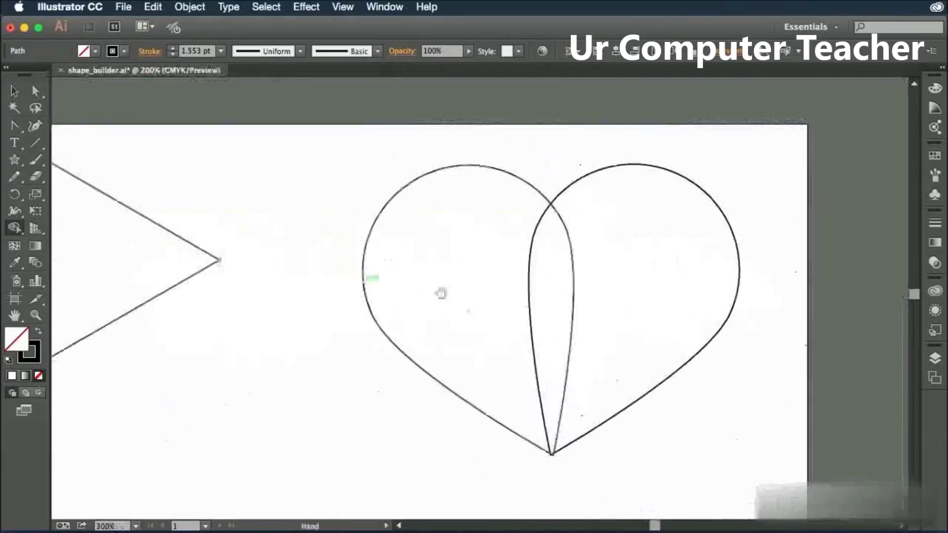
pyautogui.moveTo(612, 342); pyautogui.dragTo(568, 309)
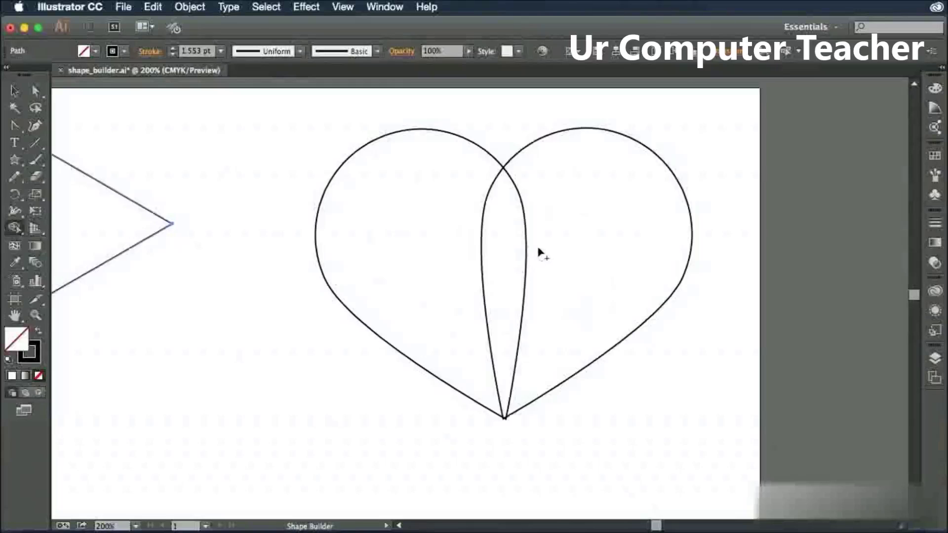
pyautogui.press('super')
pyautogui.moveTo(307, 126); pyautogui.dragTo(701, 429)
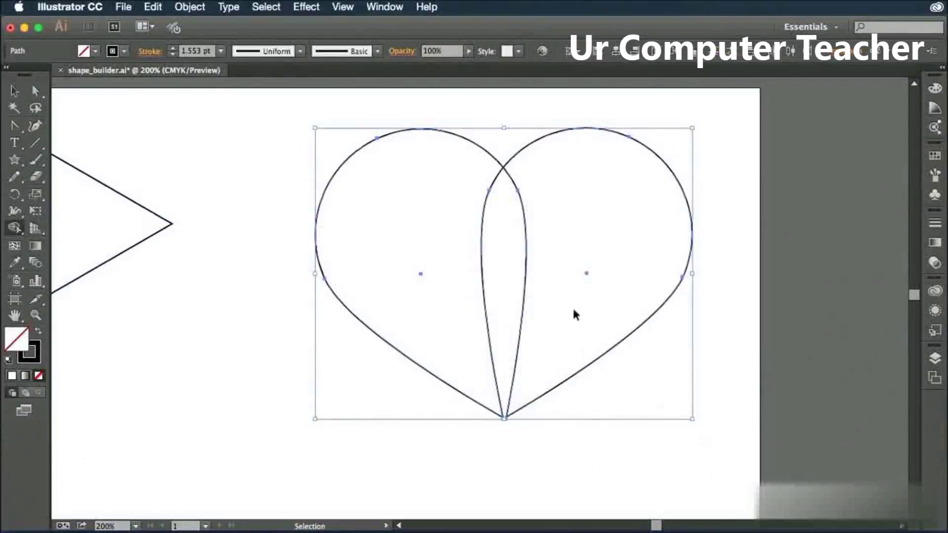
pyautogui.hotkey('shift', 'm')
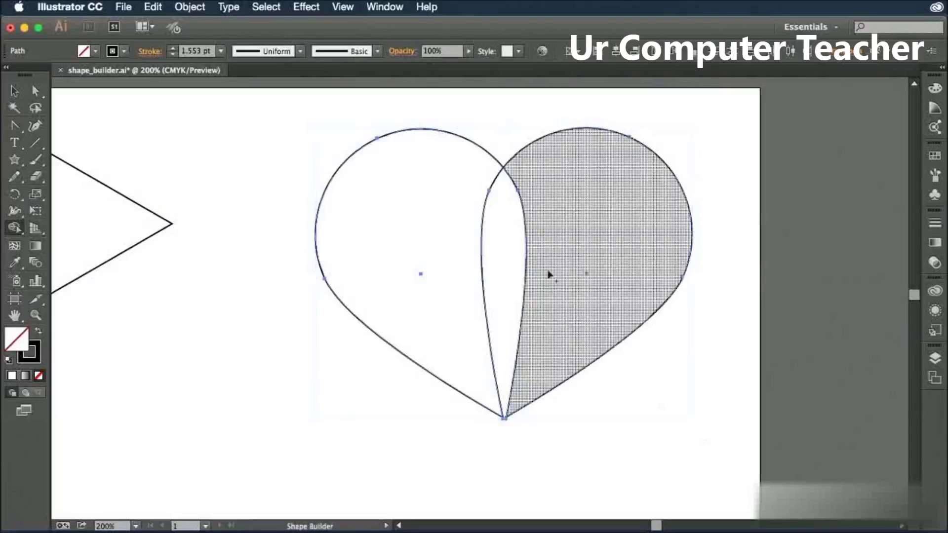
pyautogui.moveTo(579, 242)
pyautogui.mouseDown()
pyautogui.moveTo(407, 226)
pyautogui.moveTo(400, 242)
pyautogui.mouseUp()
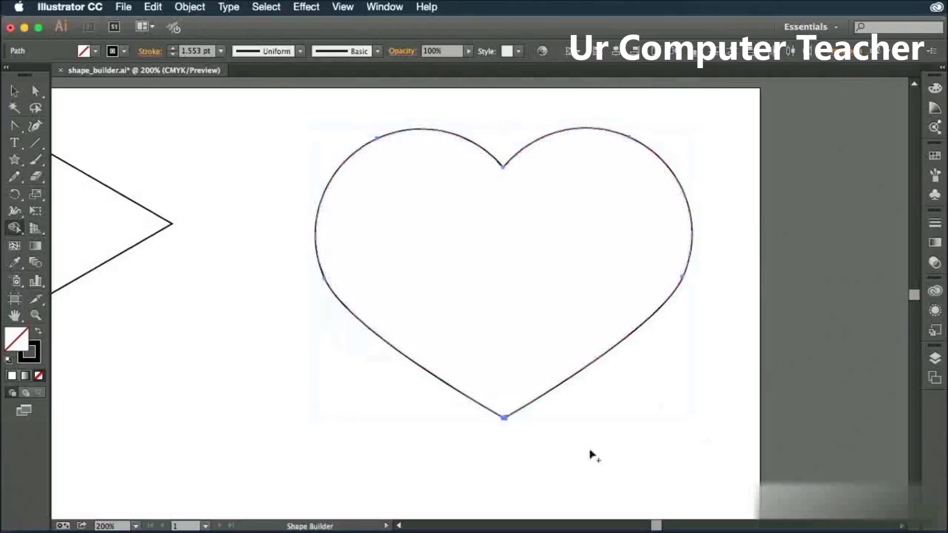
# Select all the fish shapes below the arrow and merge the tail triangle with the body using the Shape Builder tool.
pyautogui.press('space')
pyautogui.moveTo(588, 482); pyautogui.dragTo(589, 235)
pyautogui.moveTo(602, 444); pyautogui.dragTo(723, 300)
pyautogui.moveTo(252, 354); pyautogui.dragTo(607, 353)
pyautogui.moveTo(493, 396); pyautogui.dragTo(518, 394)
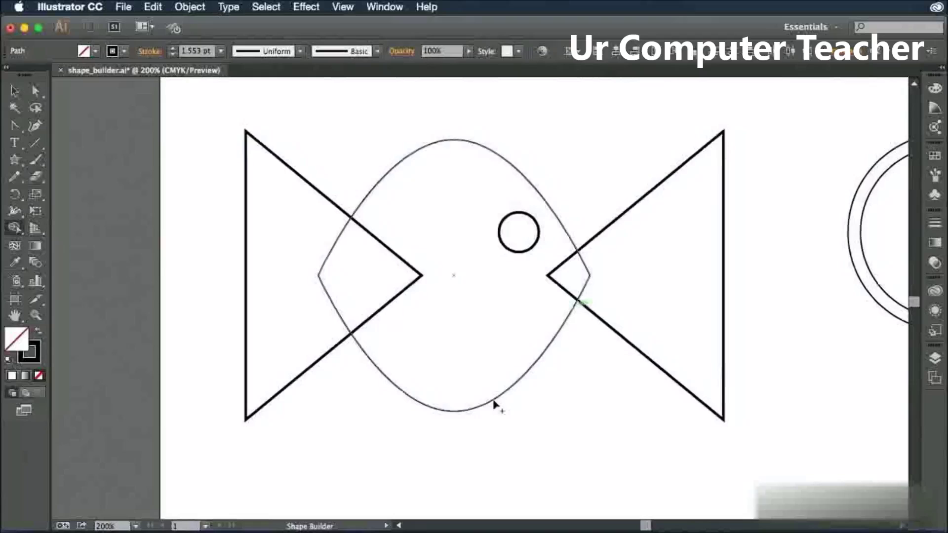
pyautogui.press('v')
pyautogui.click(208, 113)
pyautogui.moveTo(208, 115); pyautogui.dragTo(774, 450)
pyautogui.hotkey('shift', 'm')
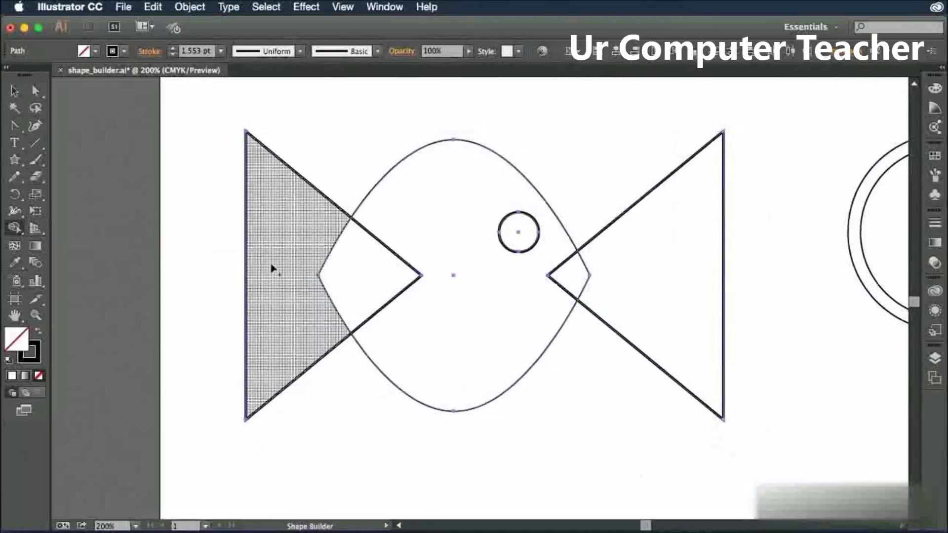
pyautogui.moveTo(271, 268)
pyautogui.mouseDown()
pyautogui.moveTo(383, 266)
pyautogui.moveTo(465, 302)
pyautogui.mouseUp()
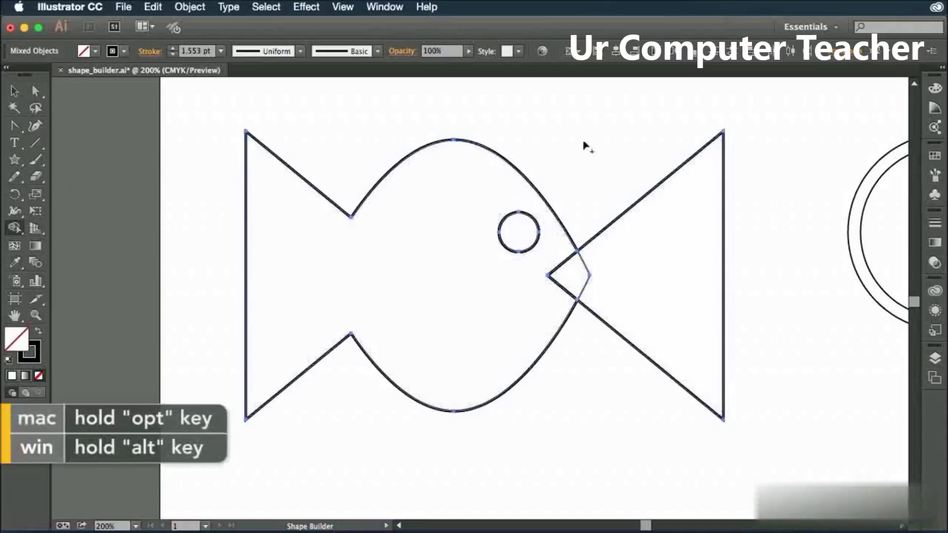
# Subtract the triangle in front of the fish and its overlap with the body to cut out an open mouth.
pyautogui.keyDown('alt'); pyautogui.click(585, 147); pyautogui.keyUp('alt')
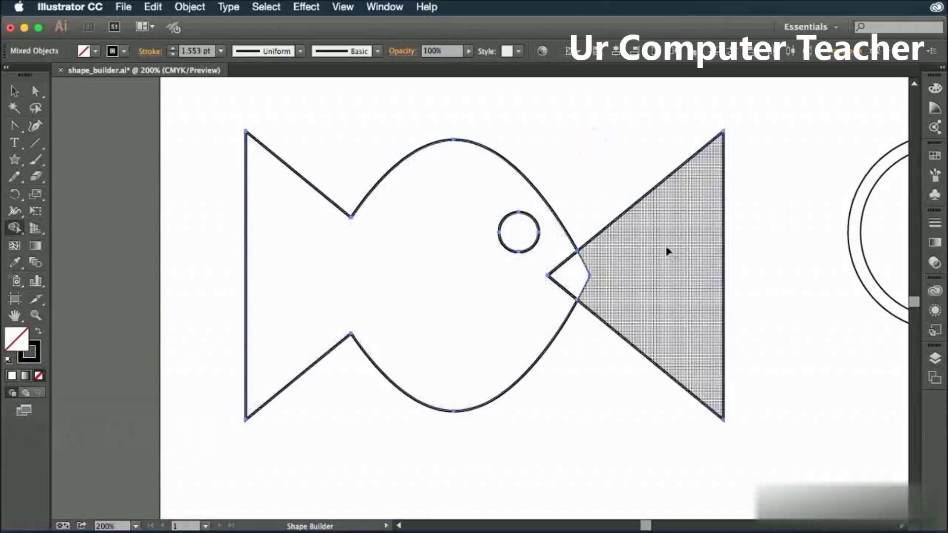
pyautogui.moveTo(658, 258); pyautogui.dragTo(572, 272)
pyautogui.press('v')
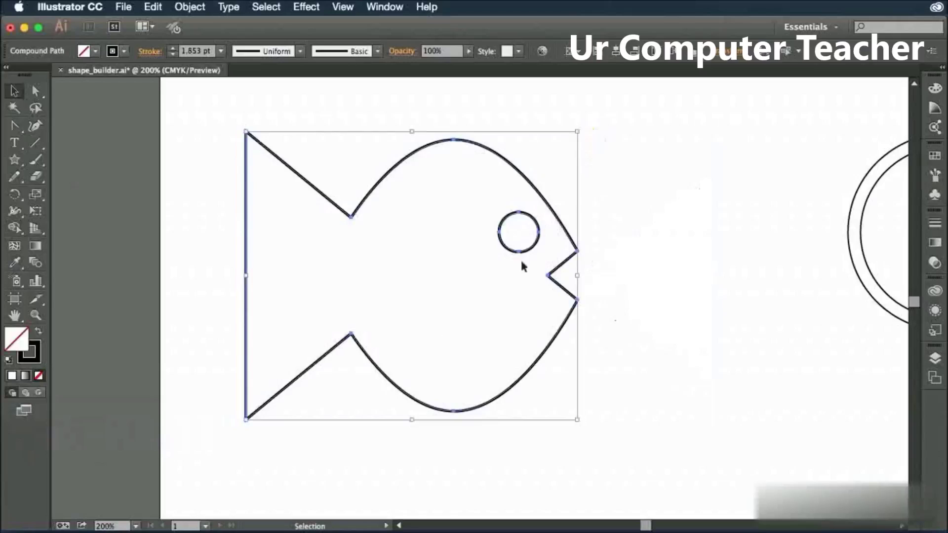
# Fill the fish with the light green swatch and deselect it.
pyautogui.click(933, 154)
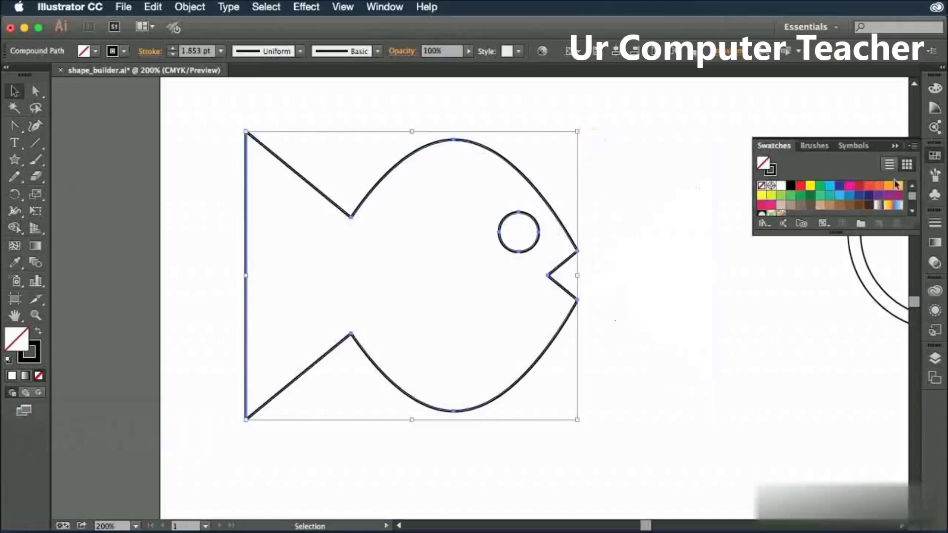
pyautogui.click(780, 196)
pyautogui.click(653, 332)
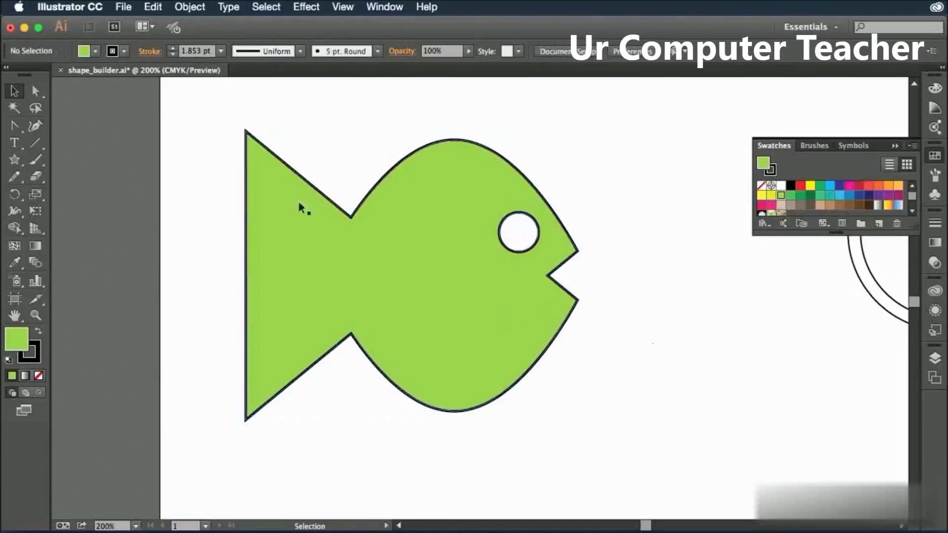
# Select the three overlapping rings and, with Shape Builder, merge the left ring over the bottom ring and the right ring over the left one at their lower crossings.
pyautogui.press('space')
pyautogui.moveTo(878, 290); pyautogui.dragTo(436, 309)
pyautogui.moveTo(689, 309); pyautogui.dragTo(611, 307)
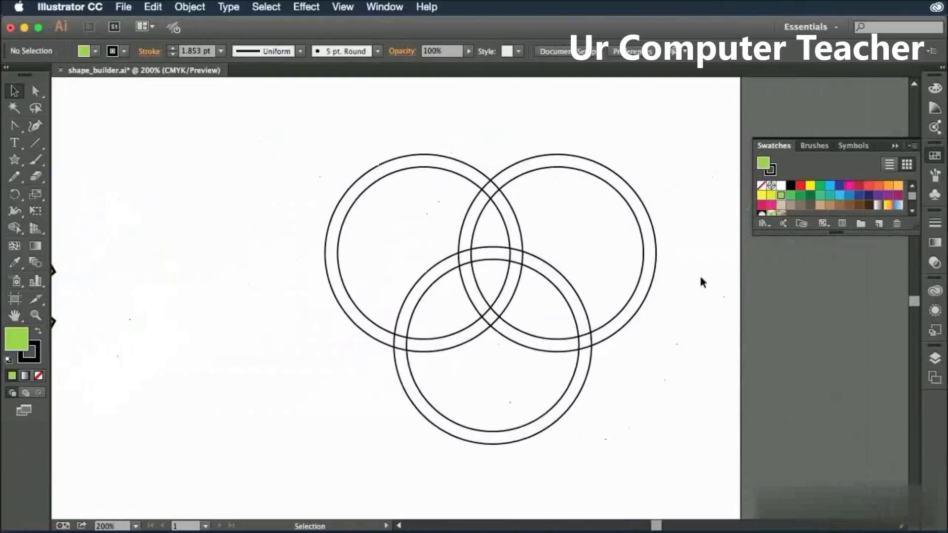
pyautogui.moveTo(288, 144); pyautogui.dragTo(670, 453)
pyautogui.click(14, 228)
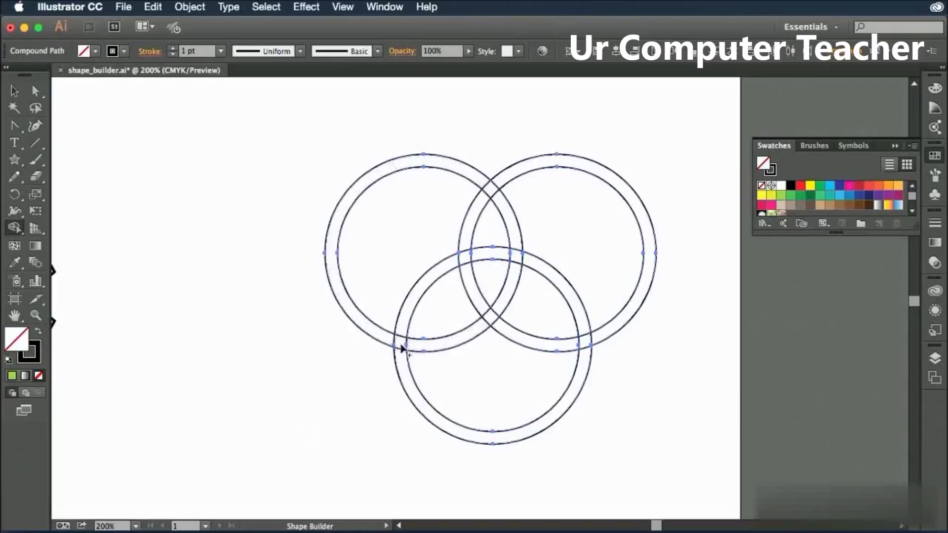
pyautogui.moveTo(380, 336); pyautogui.dragTo(423, 349)
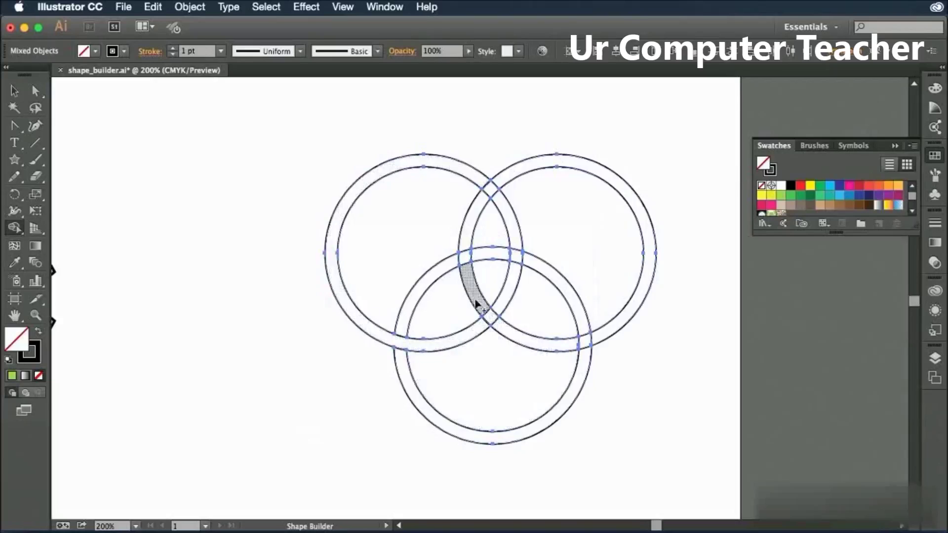
pyautogui.moveTo(478, 301); pyautogui.dragTo(507, 334)
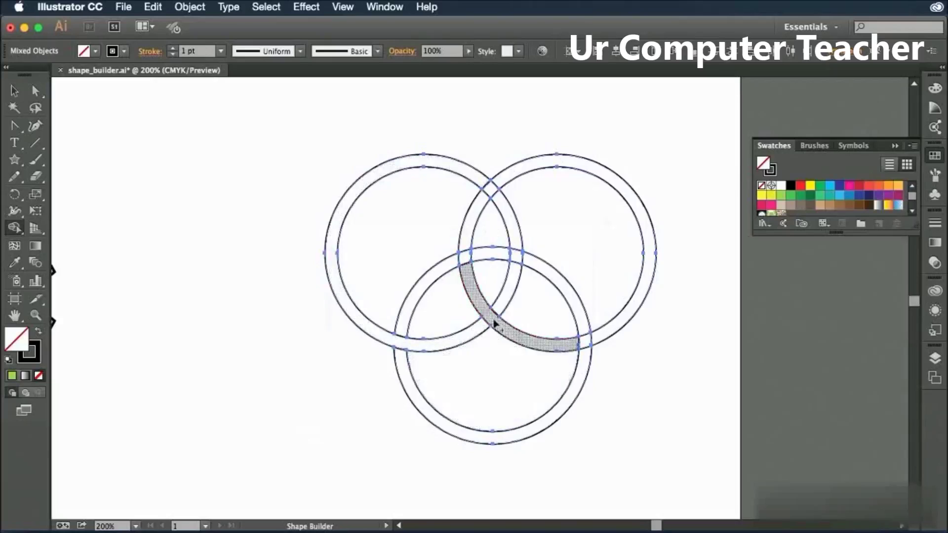
# Merge ring segments at the central and upper crossings: left over bottom, right over left, and bottom over right.
pyautogui.moveTo(516, 274); pyautogui.dragTo(517, 234)
pyautogui.moveTo(501, 178); pyautogui.dragTo(480, 208)
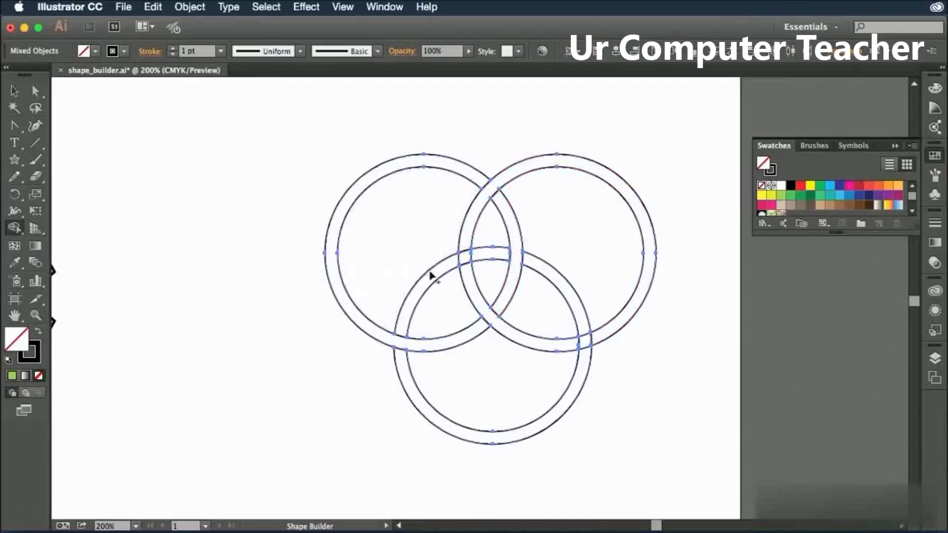
pyautogui.moveTo(446, 271); pyautogui.dragTo(490, 258)
# Undo the merge of the right ring over the bottom one, unite the bottom ring across that lower-right crossing instead, and deselect.
pyautogui.moveTo(567, 342)
pyautogui.mouseDown()
pyautogui.moveTo(592, 348)
pyautogui.moveTo(603, 338)
pyautogui.moveTo(612, 355)
pyautogui.mouseUp()
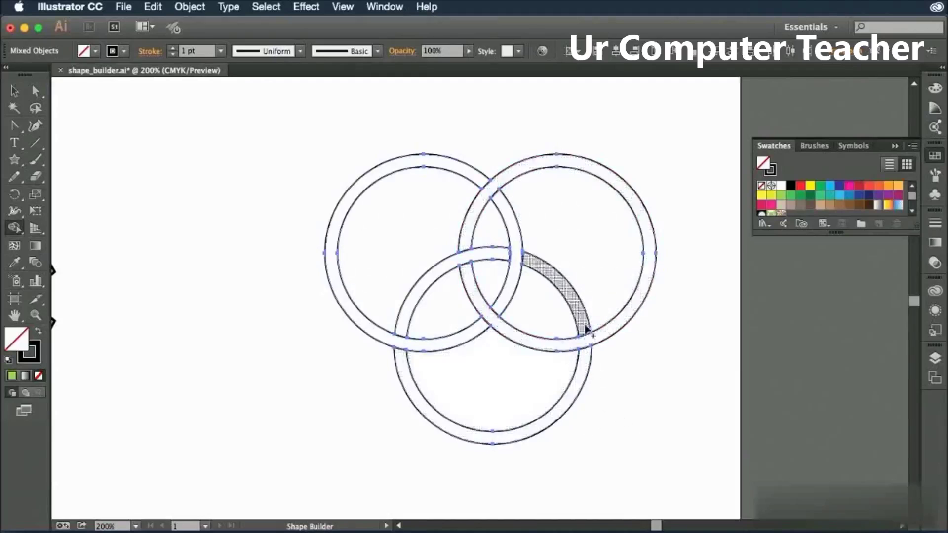
pyautogui.press('super+z')
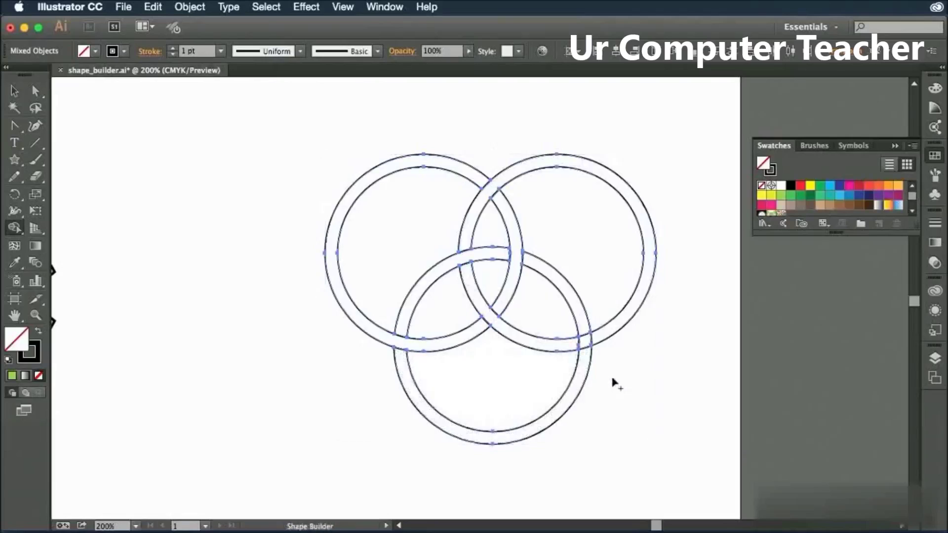
pyautogui.moveTo(584, 330); pyautogui.dragTo(587, 369)
pyautogui.press('v')
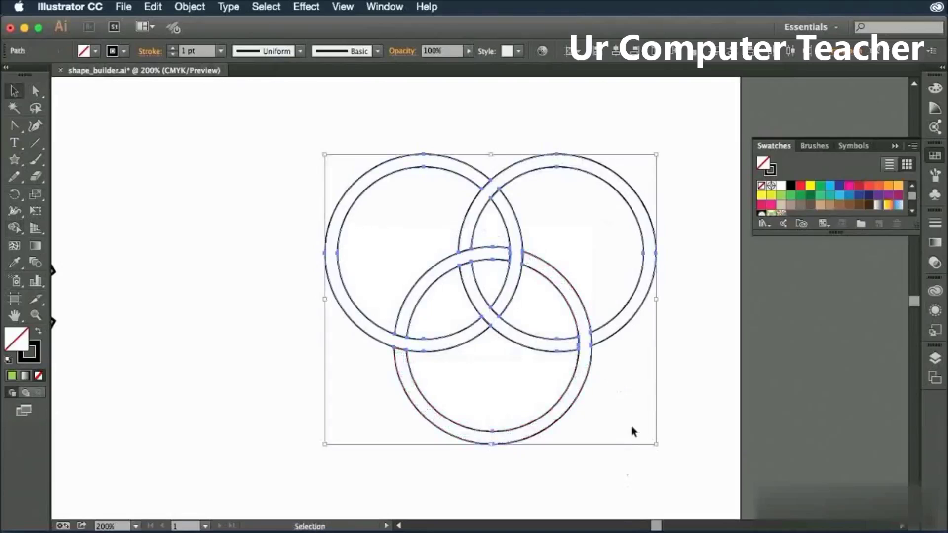
pyautogui.click(677, 392)
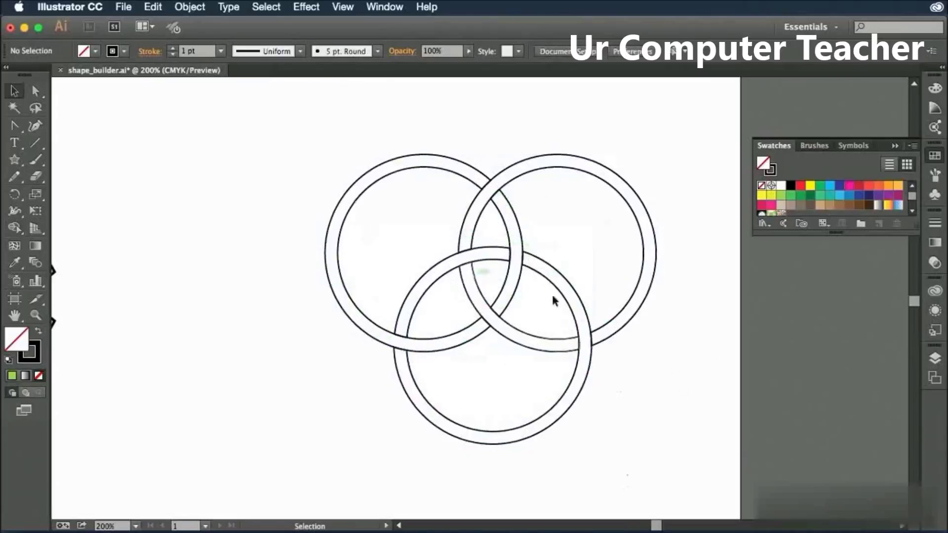
# Check the separate ring pieces and fill both pieces of the upper-left ring with the light orange swatch.
pyautogui.click(590, 323)
pyautogui.click(434, 280)
pyautogui.click(444, 168)
pyautogui.click(587, 159)
pyautogui.click(443, 159)
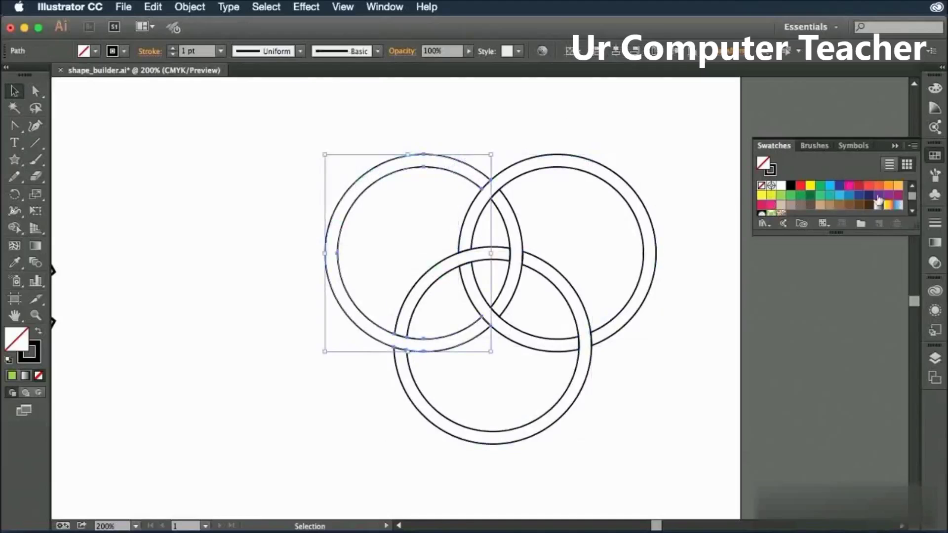
pyautogui.click(897, 187)
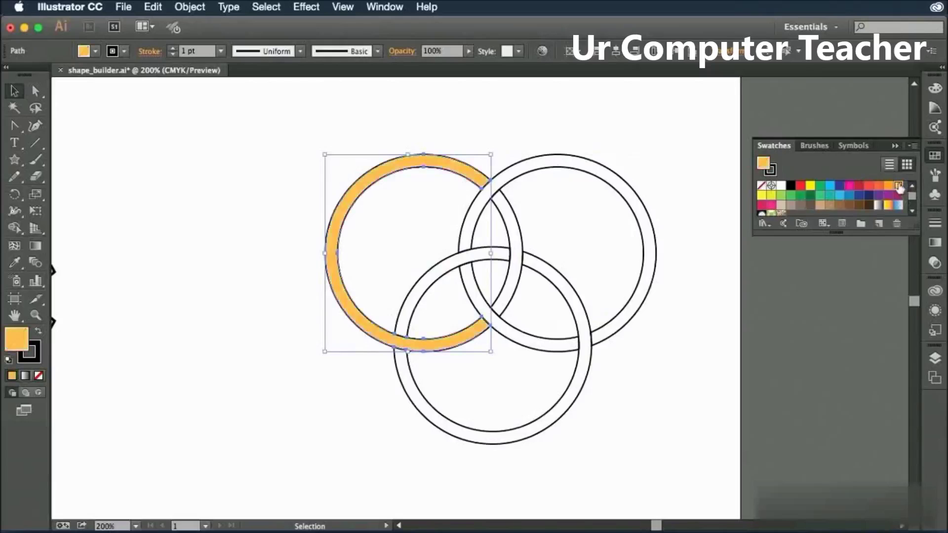
pyautogui.click(520, 226)
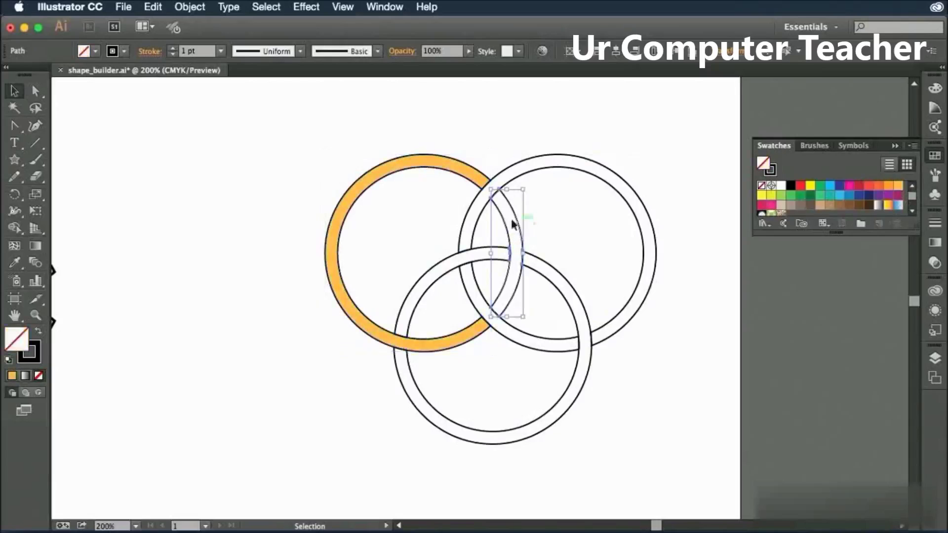
pyautogui.click(897, 186)
pyautogui.click(691, 360)
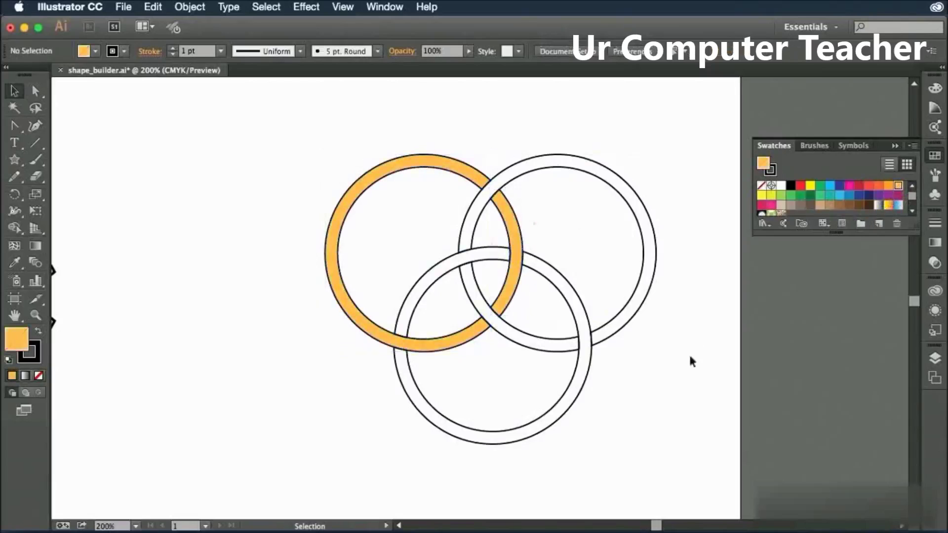
# Fill both pieces of the upper-right ring with the light blue swatch.
pyautogui.click(484, 214)
pyautogui.click(829, 186)
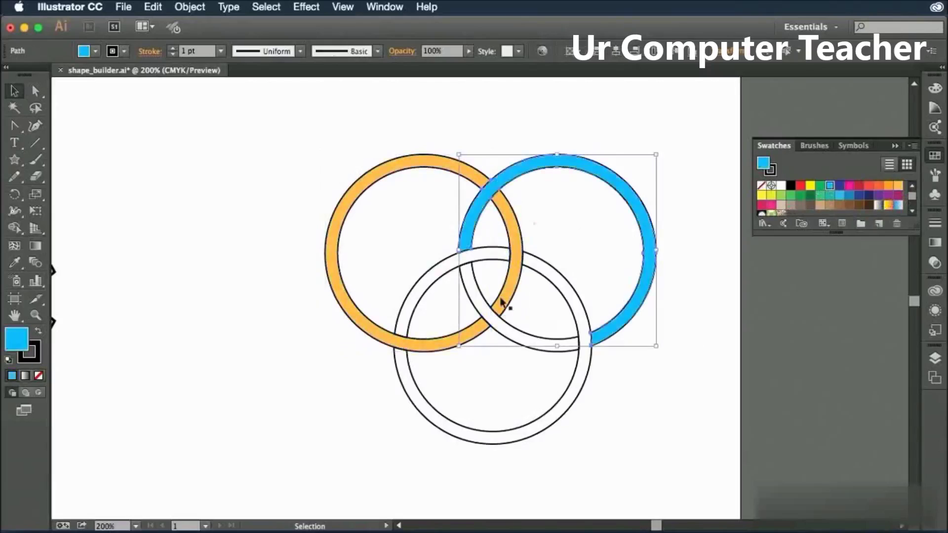
pyautogui.click(473, 299)
pyautogui.click(472, 298)
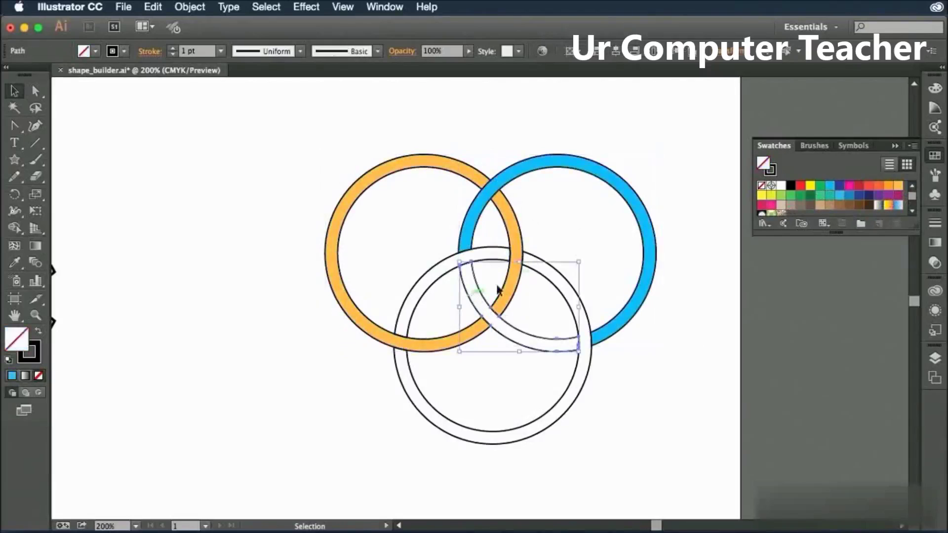
pyautogui.click(829, 185)
# Fill both pieces of the bottom ring with the red swatch and deselect the artwork.
pyautogui.click(567, 291)
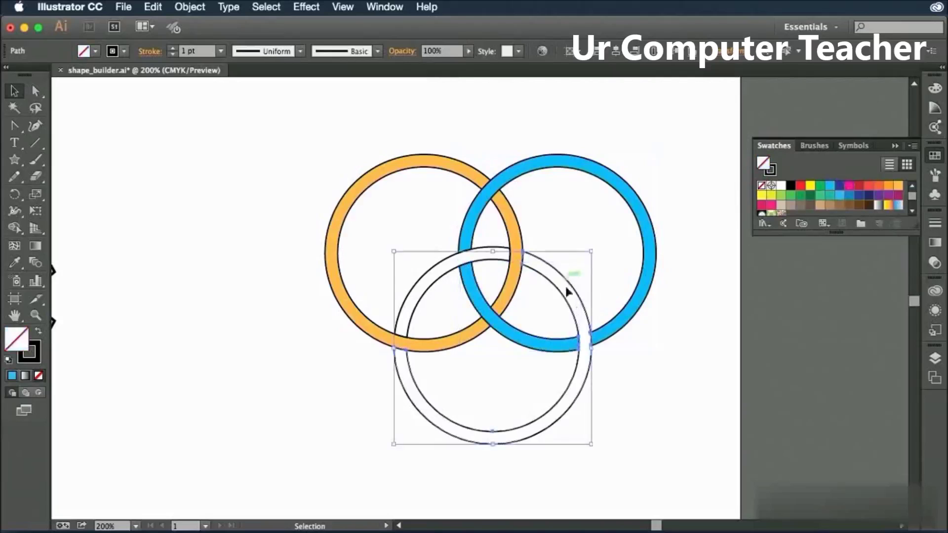
pyautogui.click(868, 186)
pyautogui.click(414, 296)
pyautogui.click(868, 185)
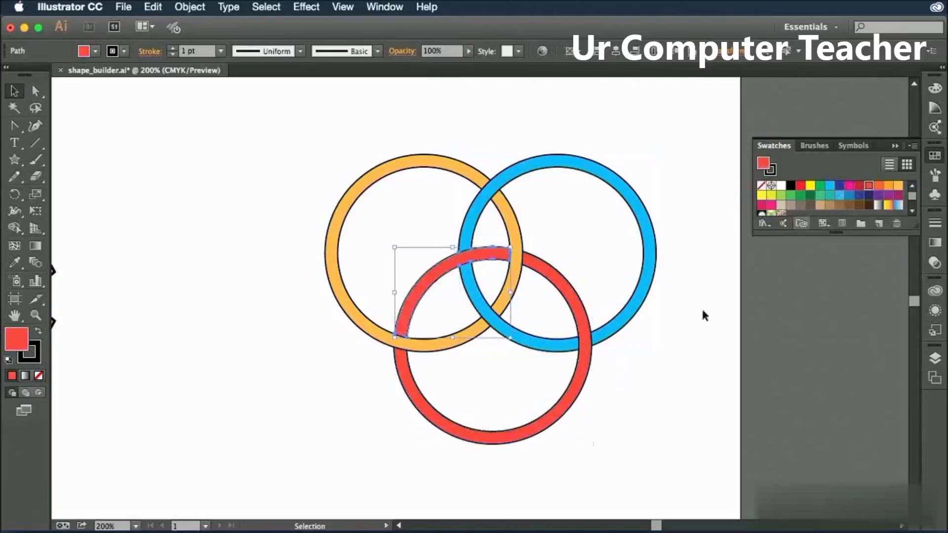
pyautogui.click(647, 413)
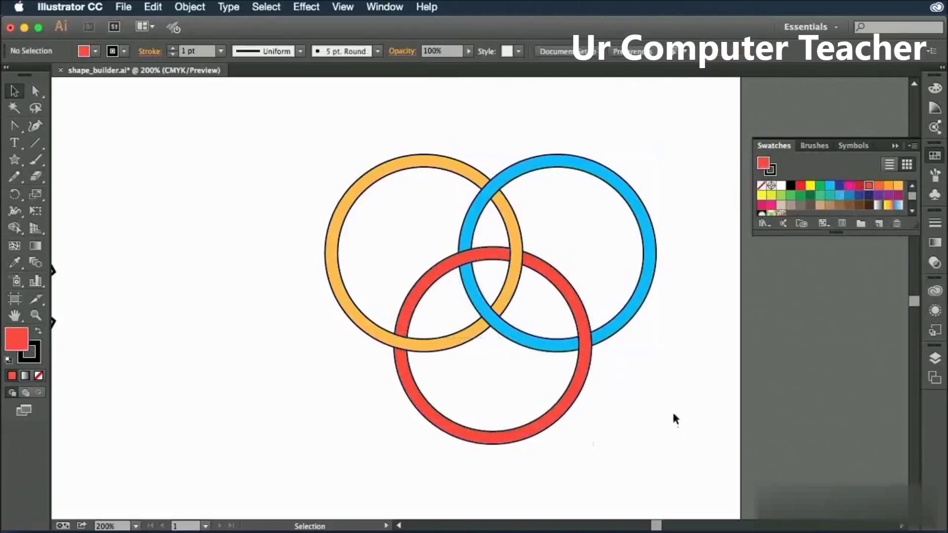
# Fit the whole artboard in the window to review the arrow, heart, fish and interlocked rings.
pyautogui.press('super+minus')
pyautogui.press('super+minus')
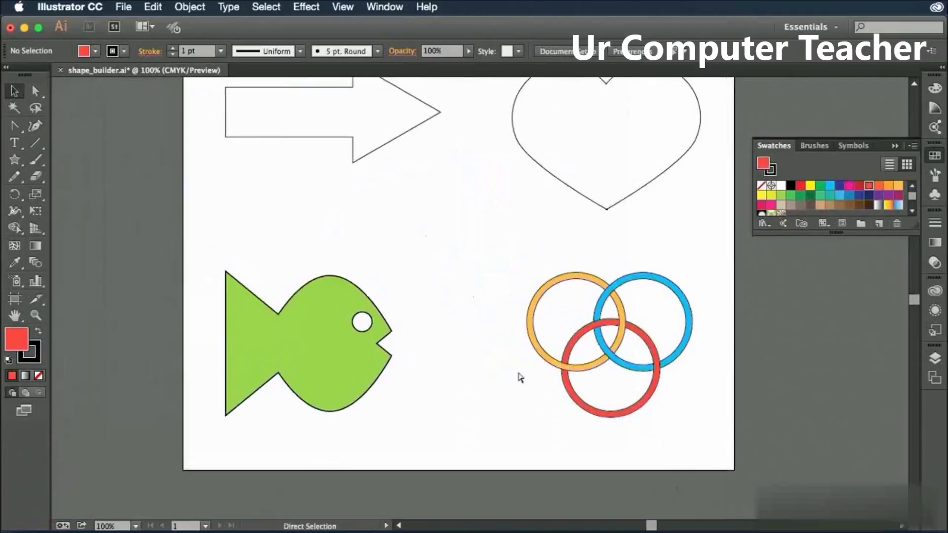
pyautogui.press('super+minus')
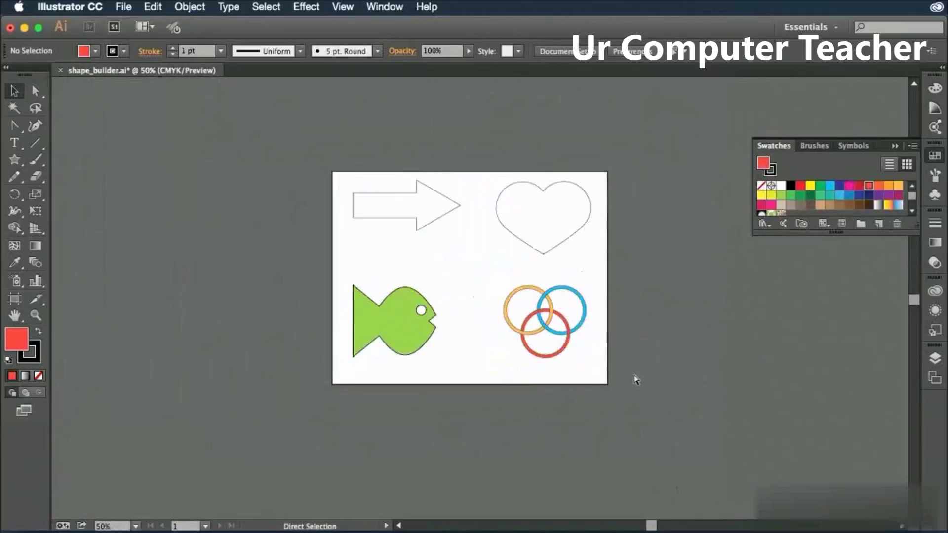
pyautogui.press('super+0')
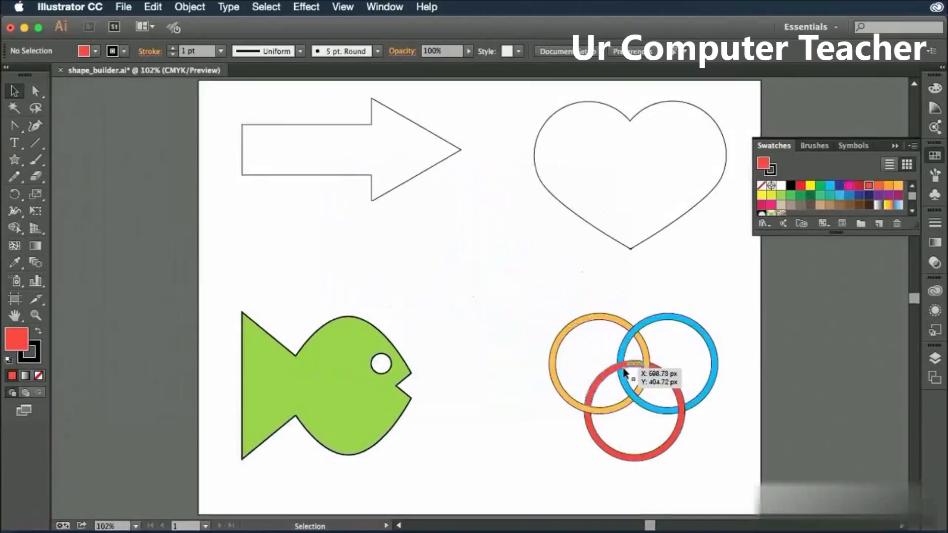